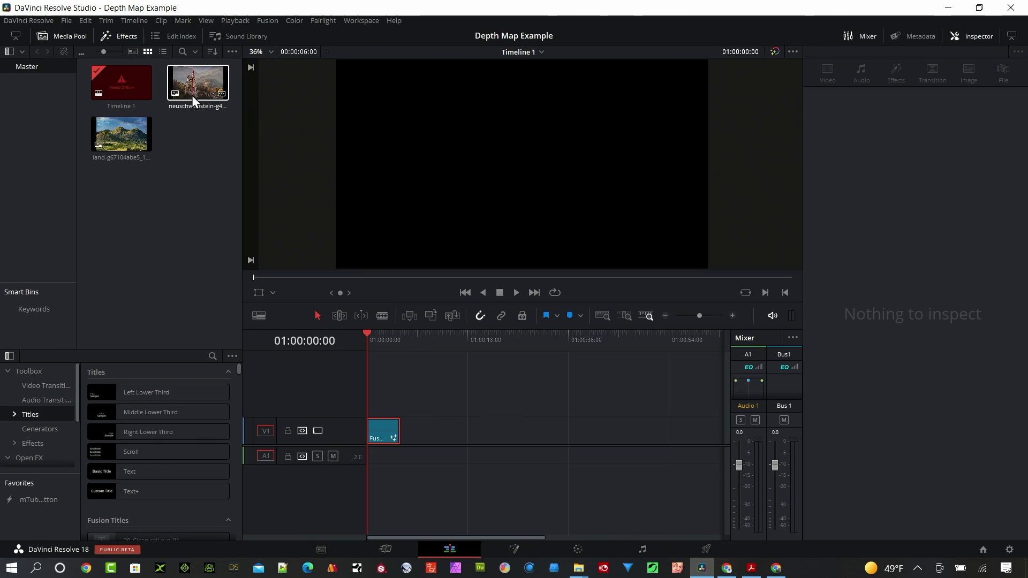
# - Place the landscape photo after the Fusion clip on V1 and search effects for 'depth' to reveal Depth Map
pyautogui.click(119, 134)
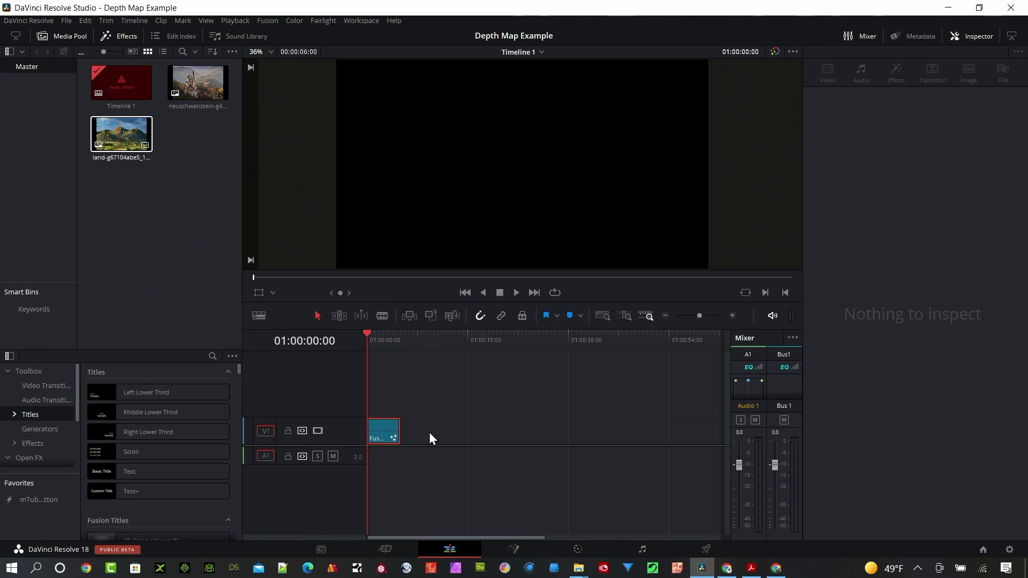
pyautogui.moveTo(122, 134); pyautogui.dragTo(403, 431)
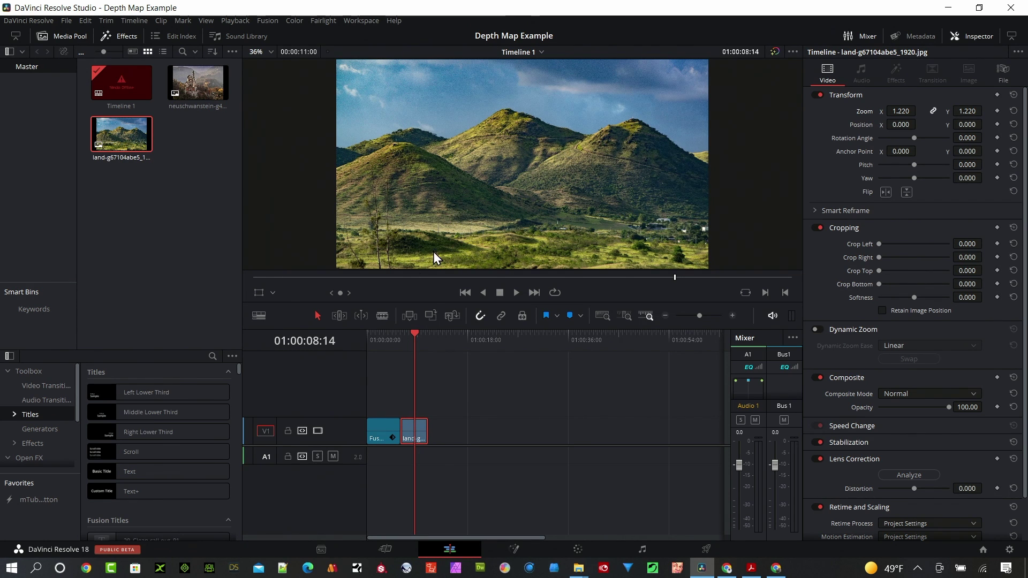
pyautogui.click(212, 356)
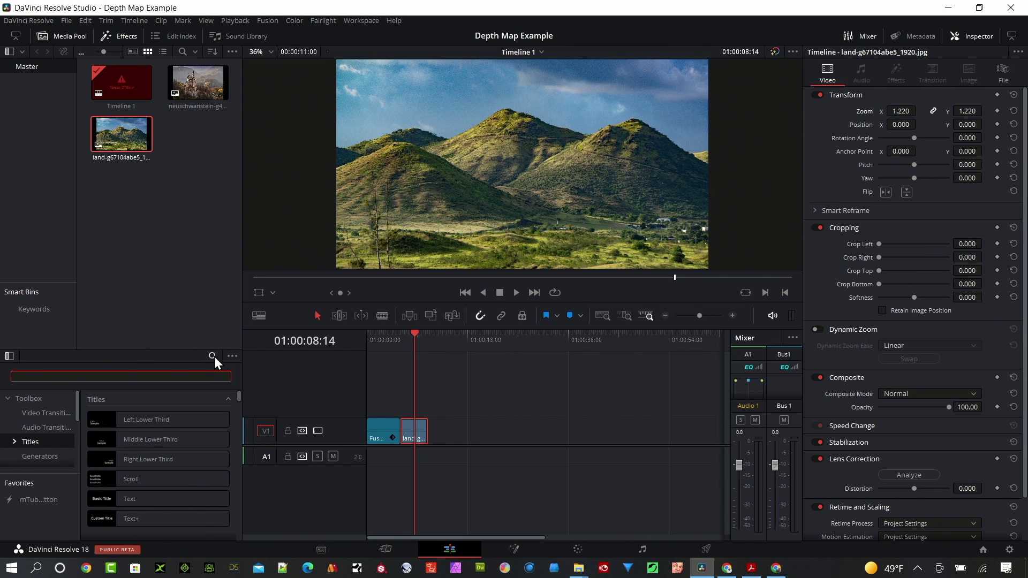
pyautogui.write('depth')
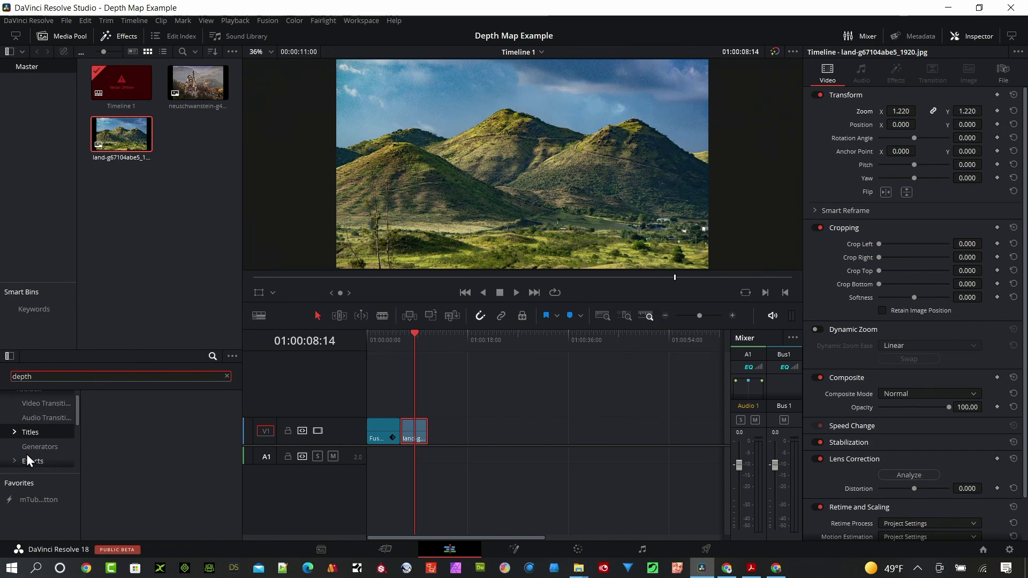
pyautogui.scroll(-2, 37, 455)
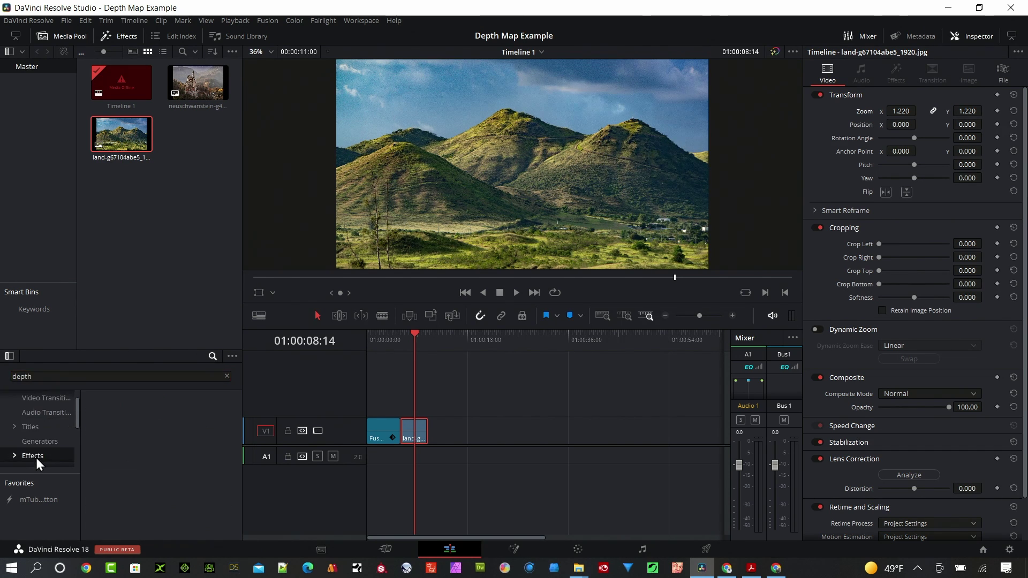
pyautogui.click(38, 450)
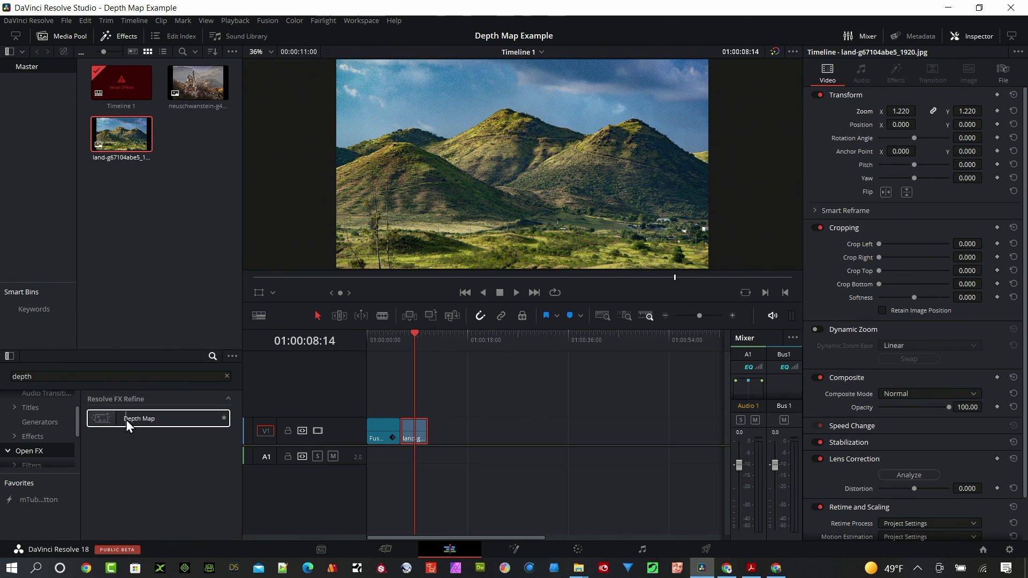
# - Apply Depth Map to the landscape clip and set its Quality to Faster
pyautogui.moveTo(131, 424); pyautogui.dragTo(415, 439)
pyautogui.click(413, 440)
pyautogui.click(895, 77)
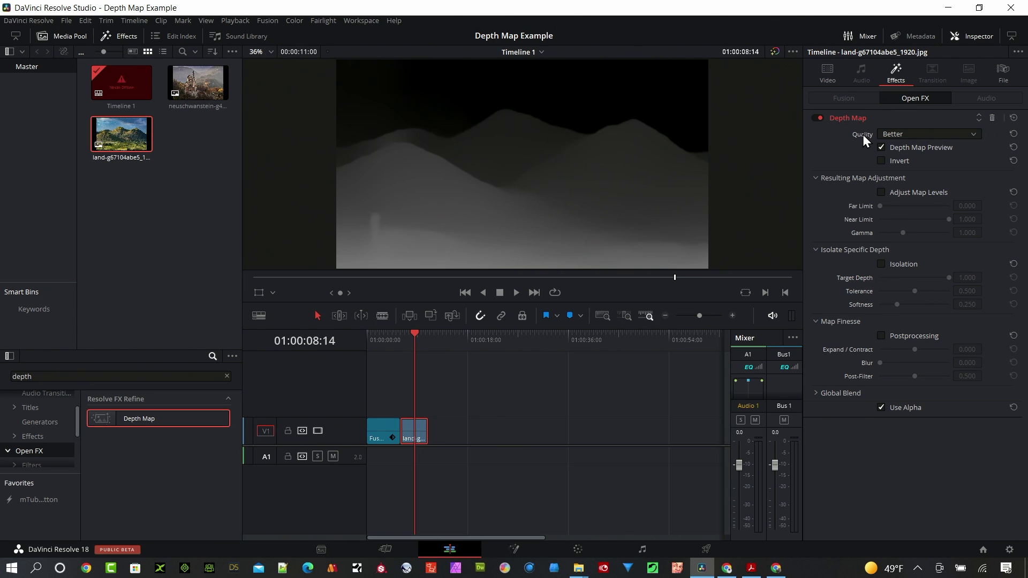
pyautogui.click(968, 133)
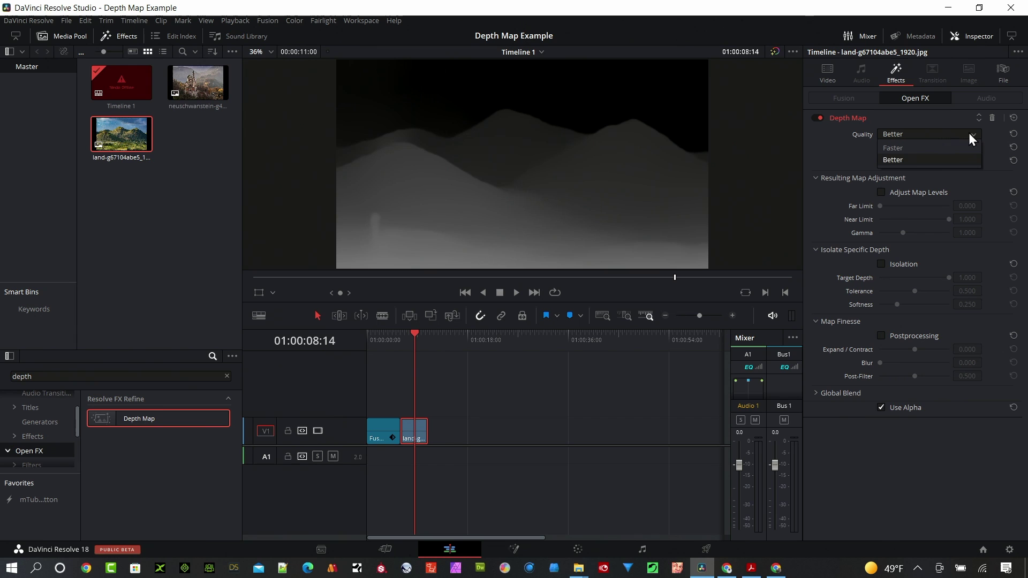
pyautogui.click(922, 143)
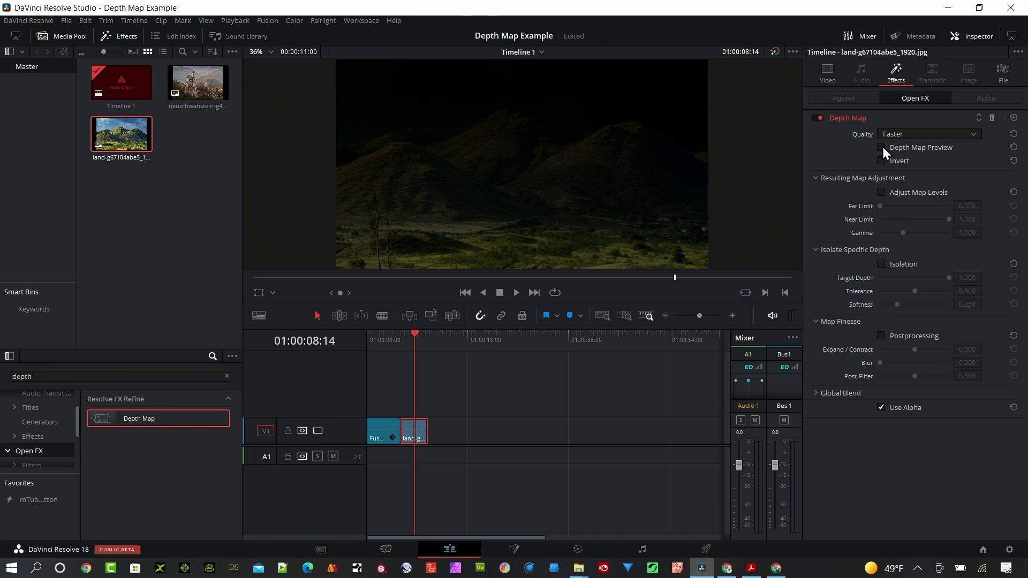
# - Re-enable Depth Map Preview and Adjust Map Levels, leaving Near Limit at 1.000 and Far Limit at 0.000
pyautogui.click(881, 147)
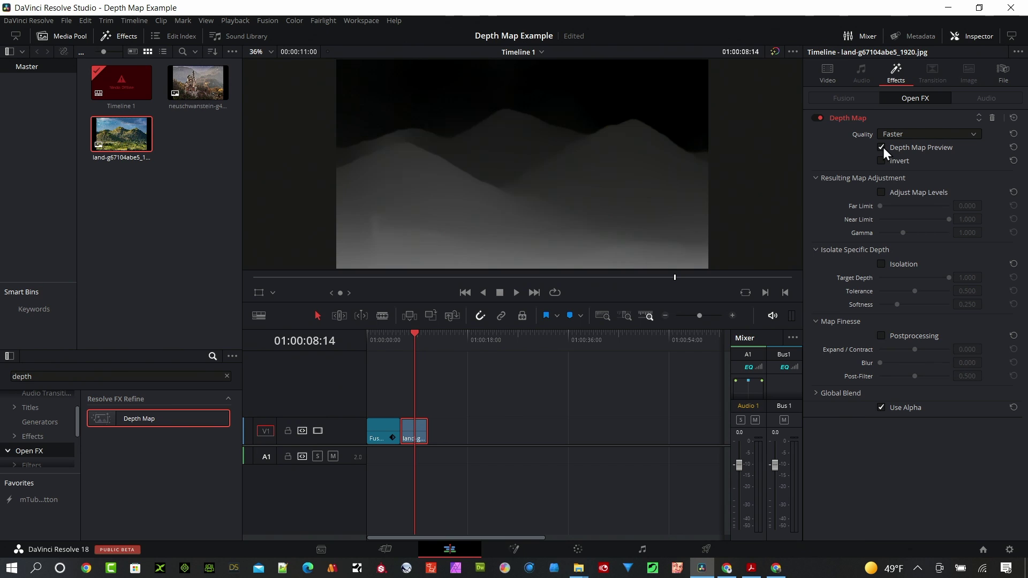
pyautogui.click(882, 193)
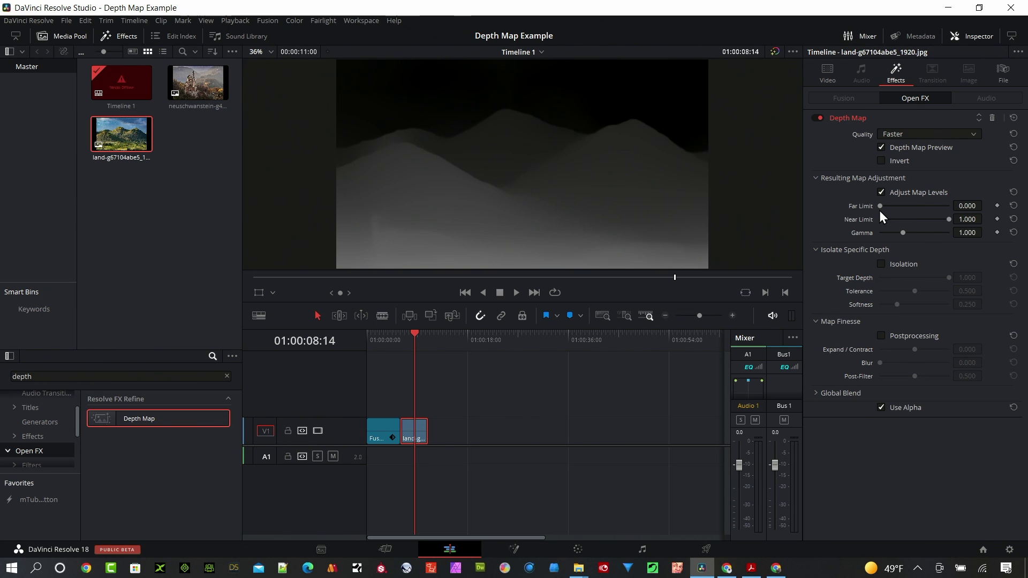
pyautogui.moveTo(948, 220); pyautogui.dragTo(920, 224)
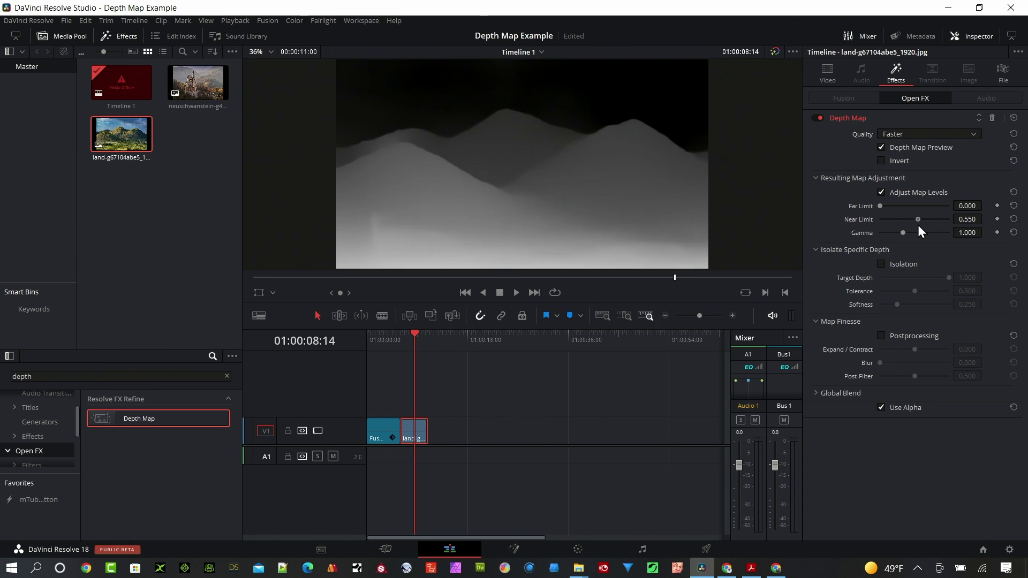
pyautogui.doubleClick(925, 224)
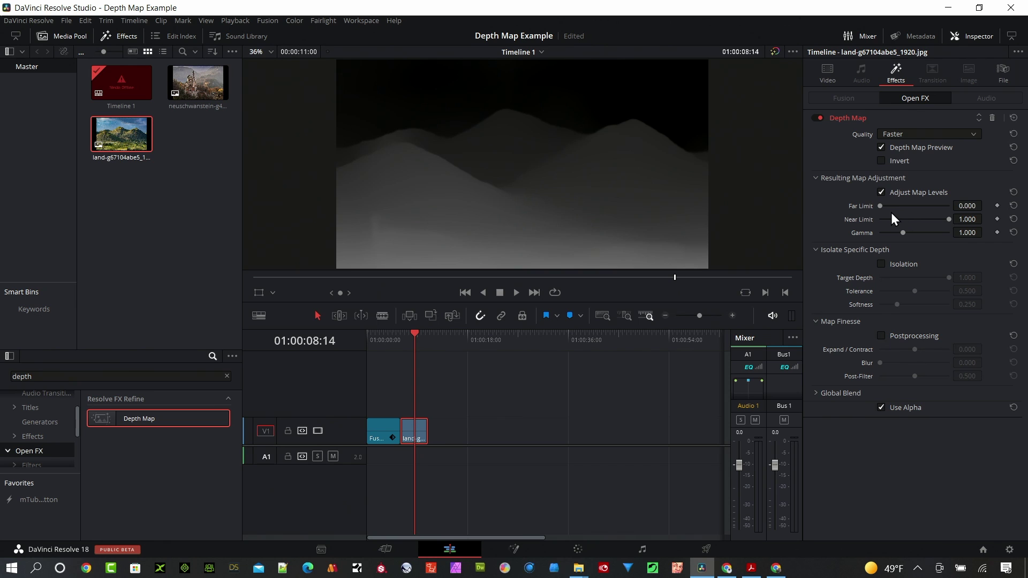
pyautogui.moveTo(883, 208); pyautogui.dragTo(903, 265)
# - Enable depth Isolation with Target Depth 0.241, Tolerance 0.124 and Softness 0.147
pyautogui.click(885, 265)
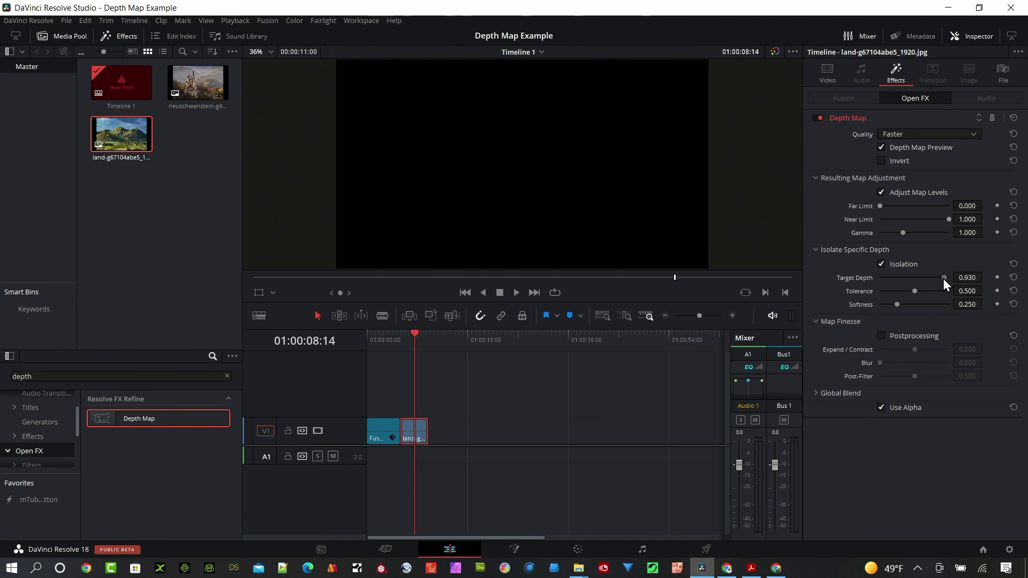
pyautogui.moveTo(943, 278); pyautogui.dragTo(890, 314)
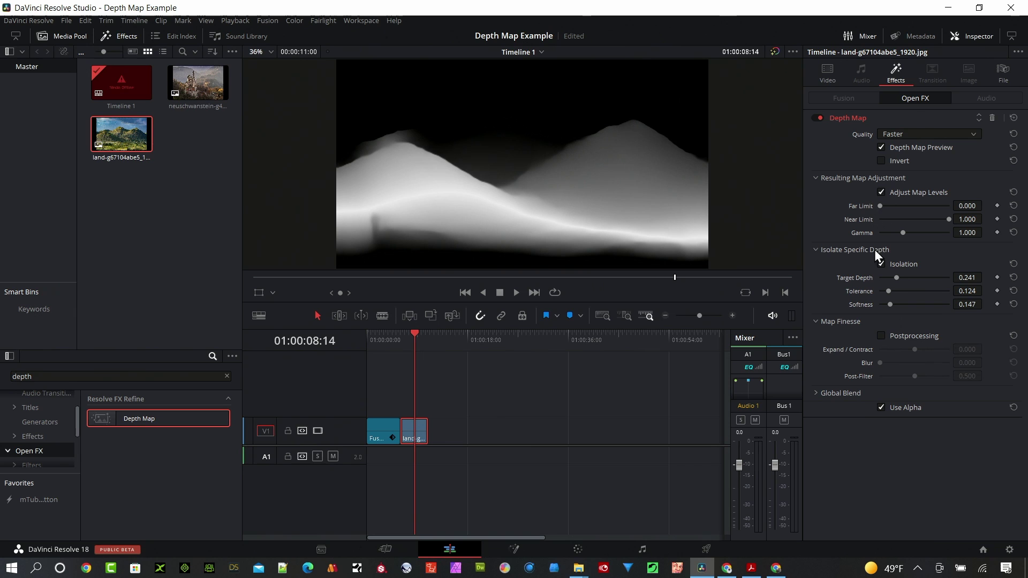
# - Try Postprocessing Blur, Expand/Contract and Post-Filter values, then switch off Isolation and Postprocessing
pyautogui.click(882, 335)
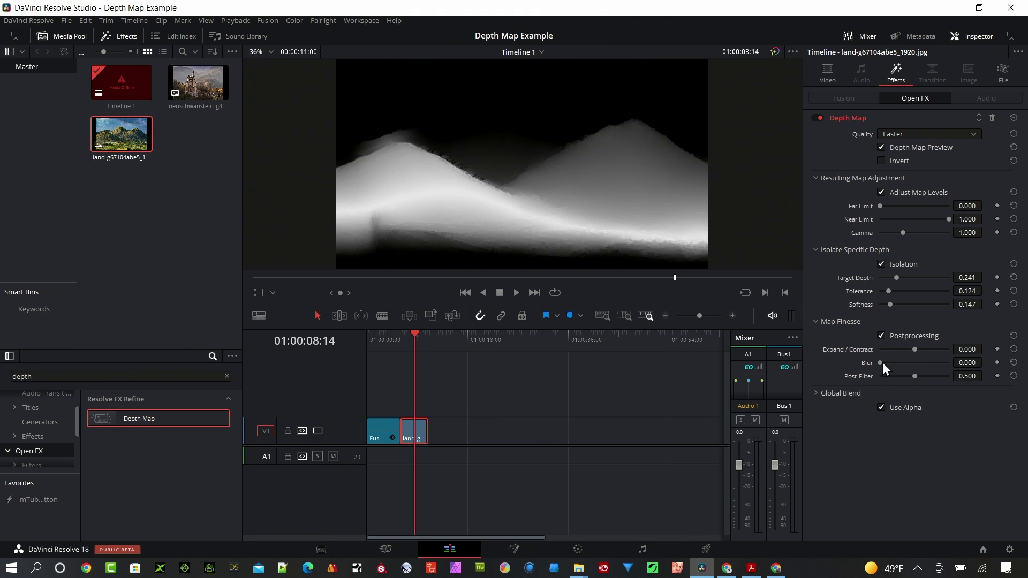
pyautogui.moveTo(883, 363); pyautogui.dragTo(864, 373)
pyautogui.moveTo(913, 350); pyautogui.dragTo(942, 382)
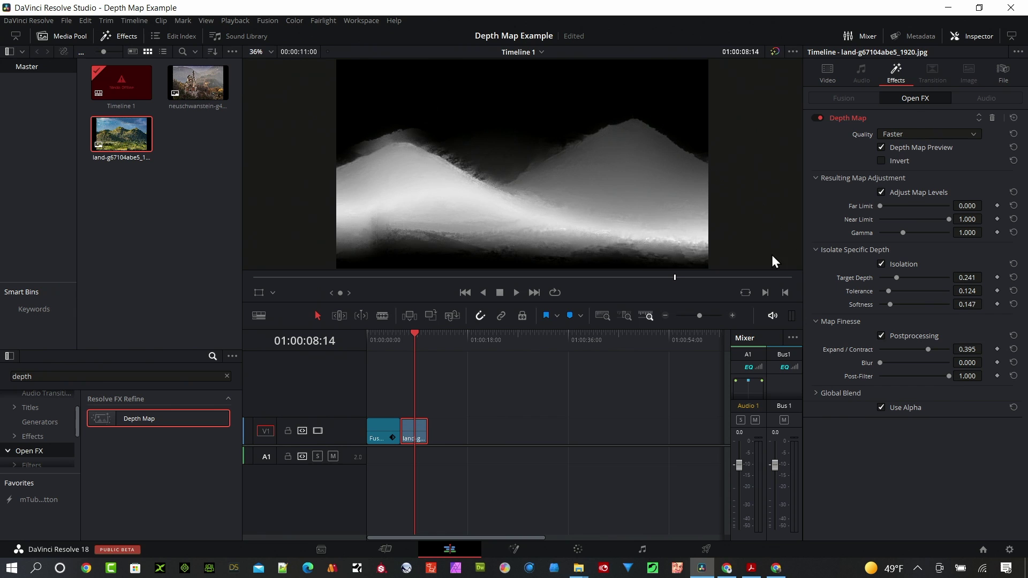
pyautogui.moveTo(955, 375); pyautogui.dragTo(882, 371)
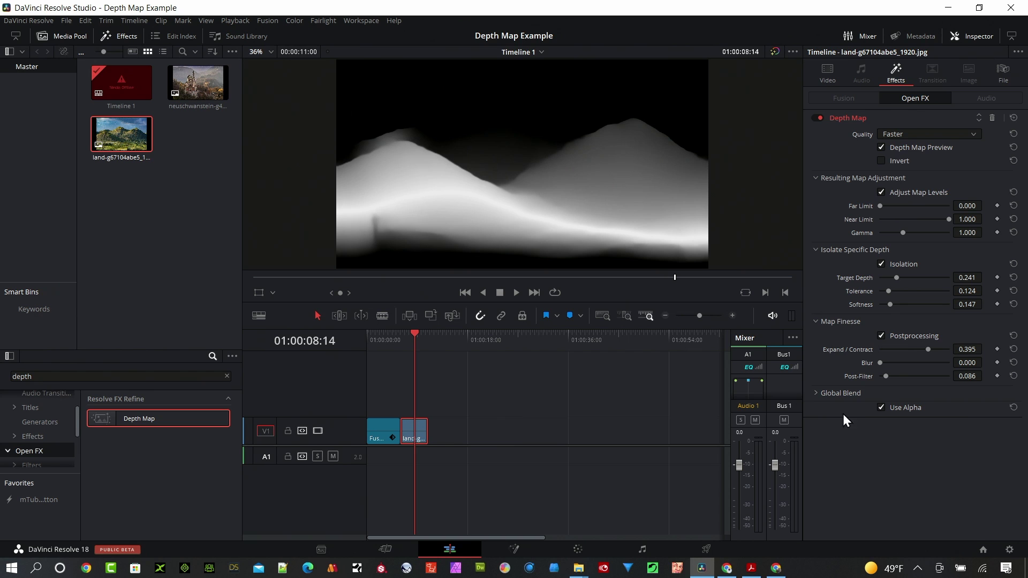
pyautogui.click(881, 264)
pyautogui.click(880, 335)
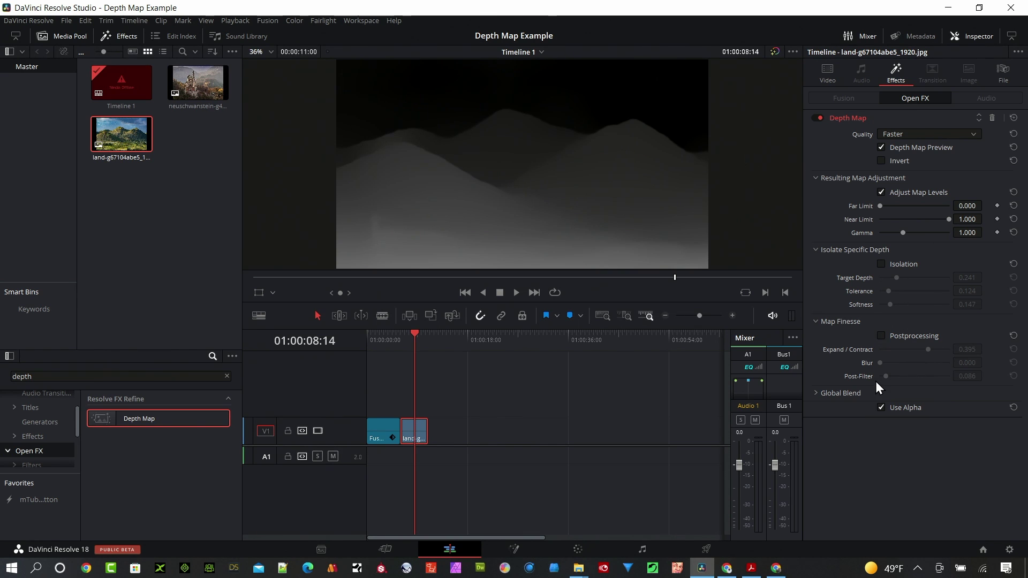
# - Move the playhead to 01:00:03:06, clear the 'depth' search, and select the Fusion composition clip
pyautogui.click(387, 339)
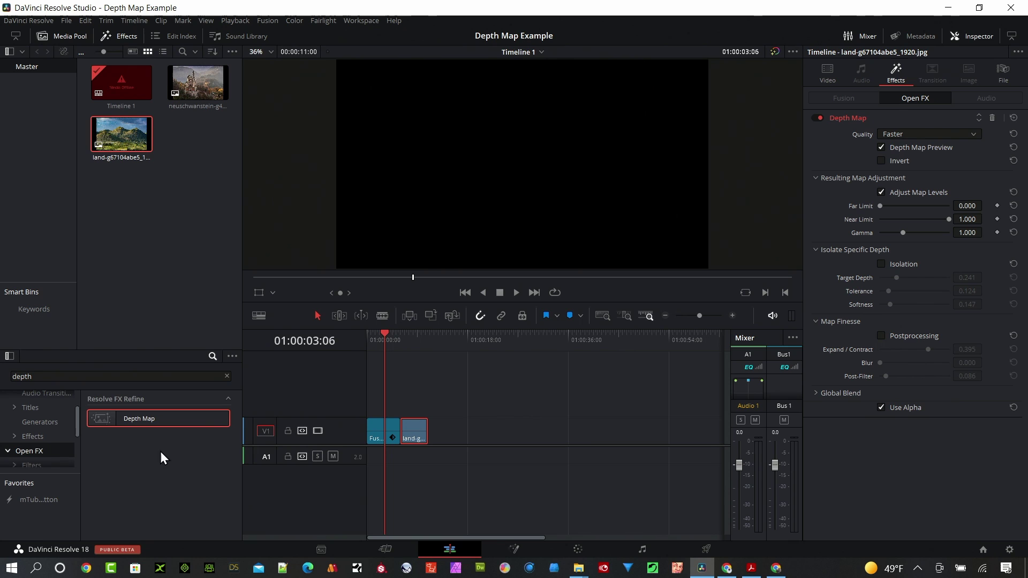
pyautogui.click(227, 377)
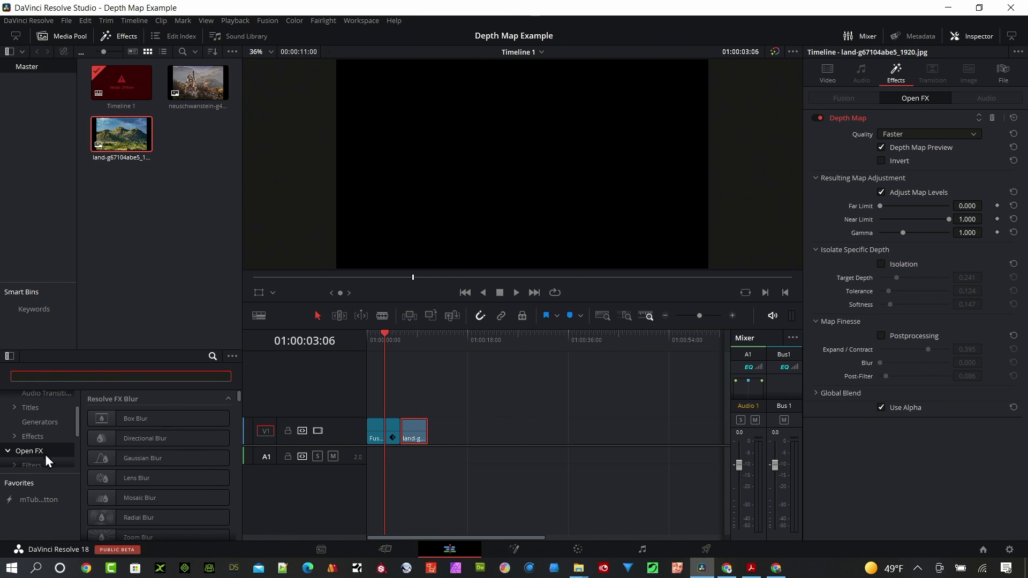
pyautogui.click(44, 436)
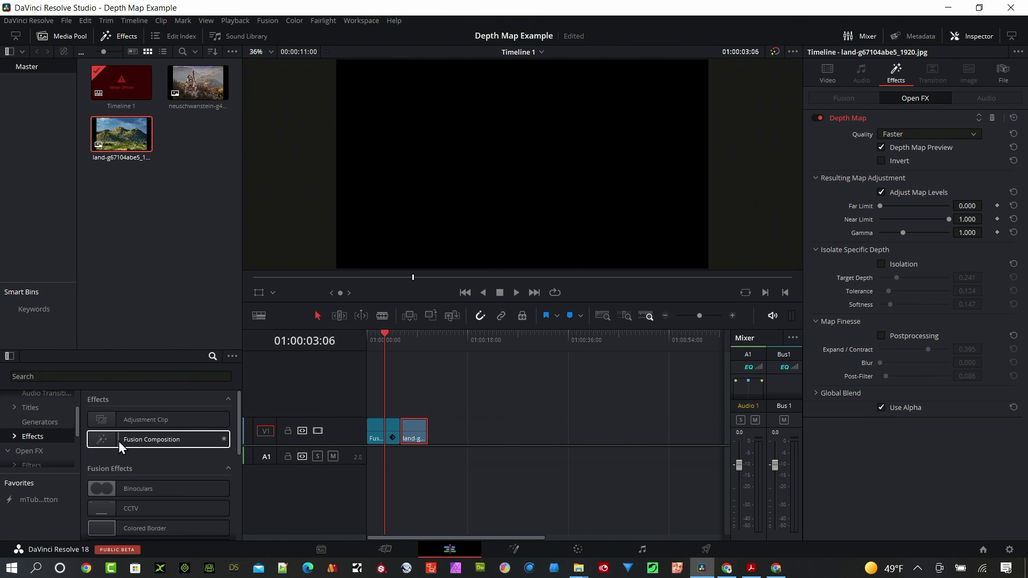
pyautogui.click(378, 433)
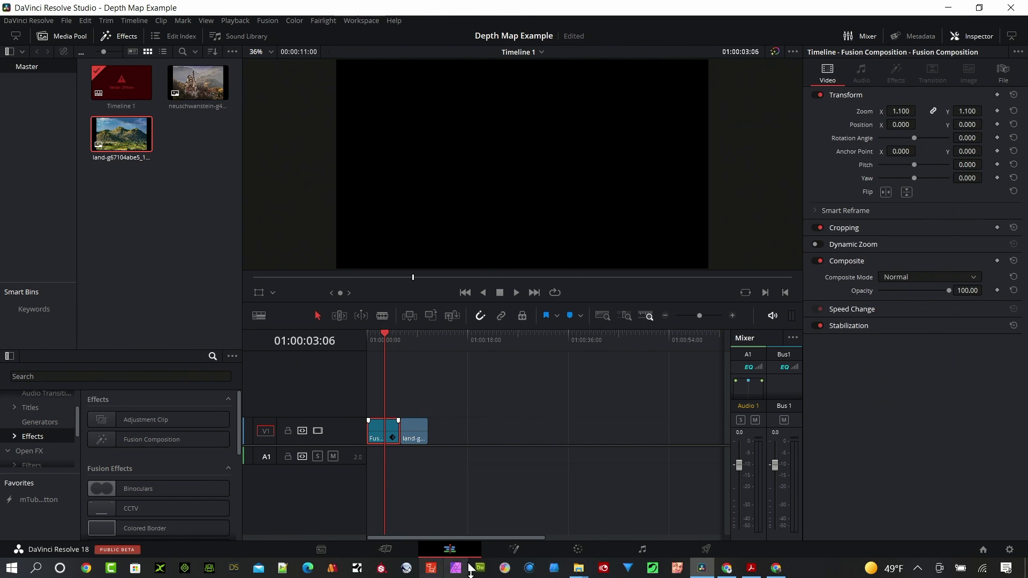
# - Open the Fusion clip's node graph and add a Depth Map node, DepthMap2, via tool search
pyautogui.click(513, 551)
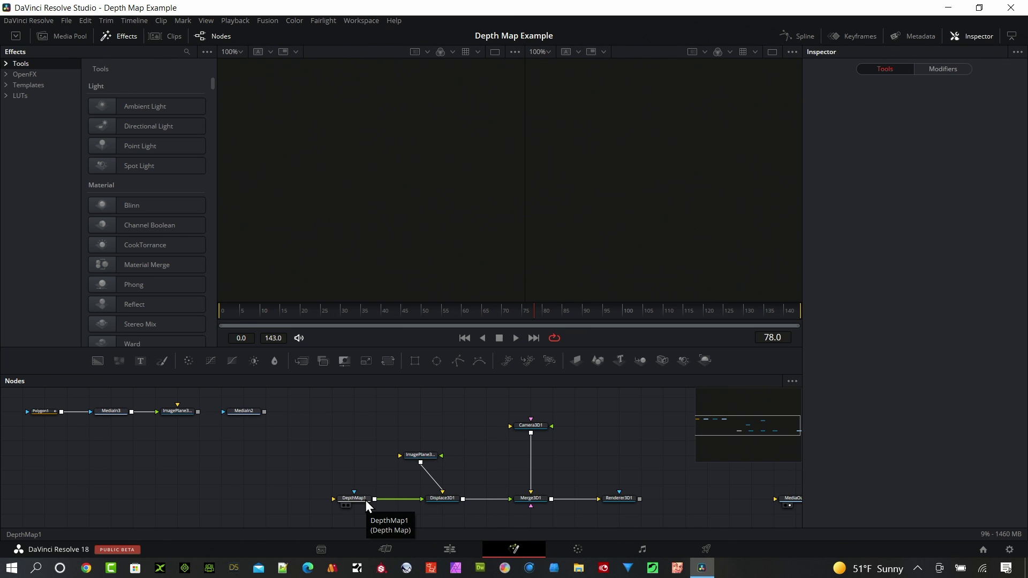
pyautogui.hotkey('shift', 'space')
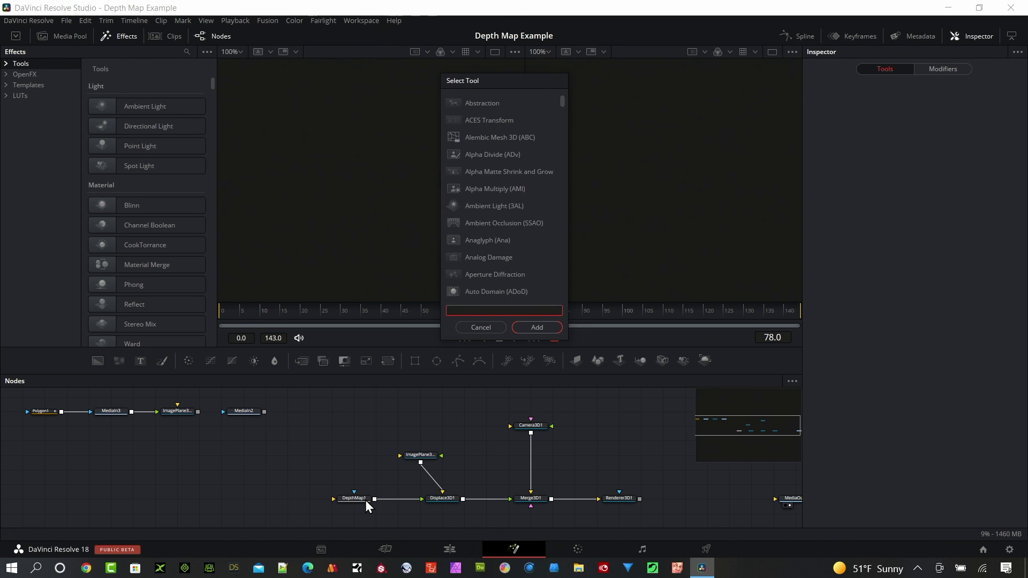
pyautogui.write('de')
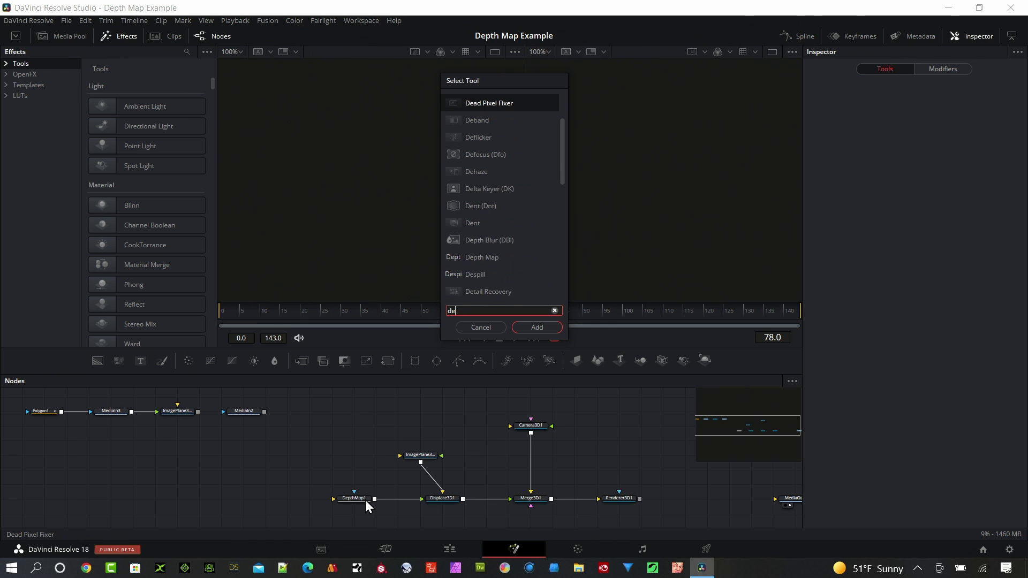
pyautogui.write('p')
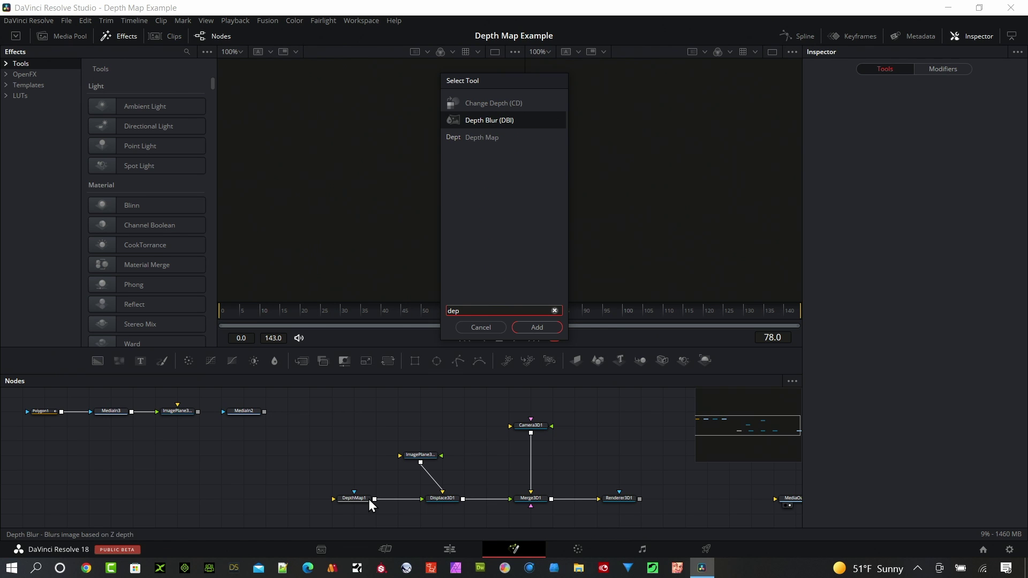
pyautogui.click(454, 138)
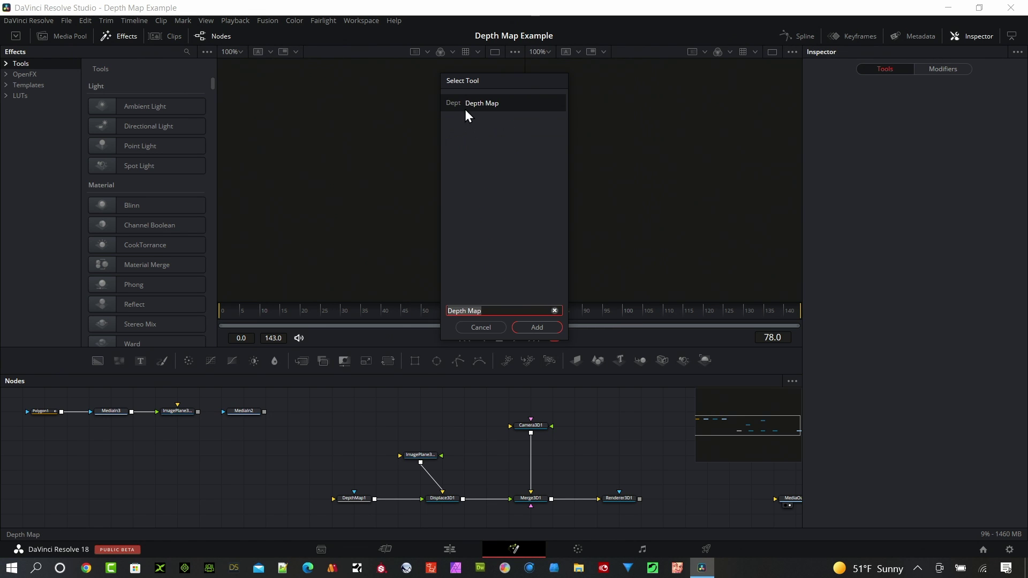
pyautogui.click(535, 326)
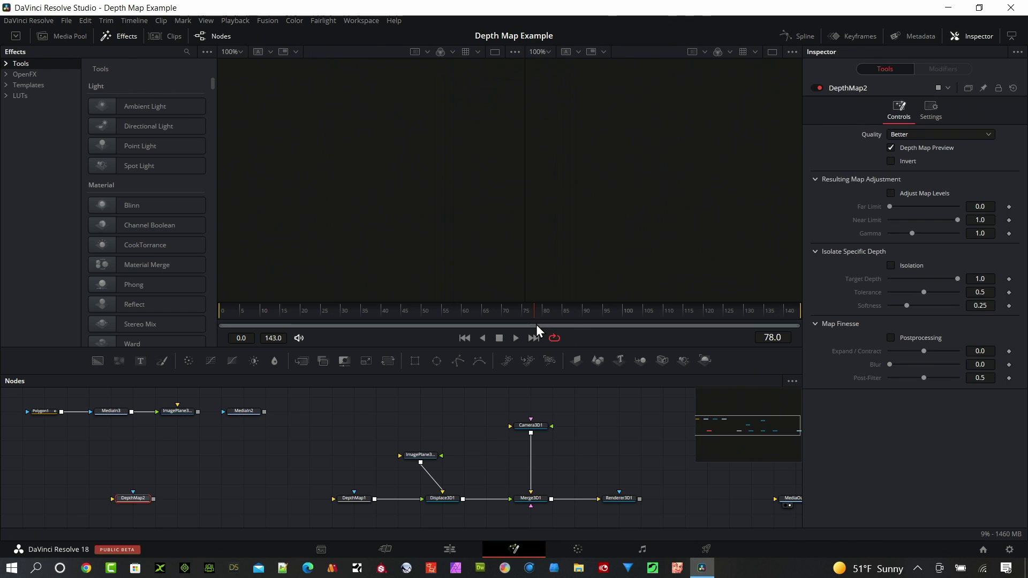
pyautogui.moveTo(130, 498); pyautogui.dragTo(220, 468)
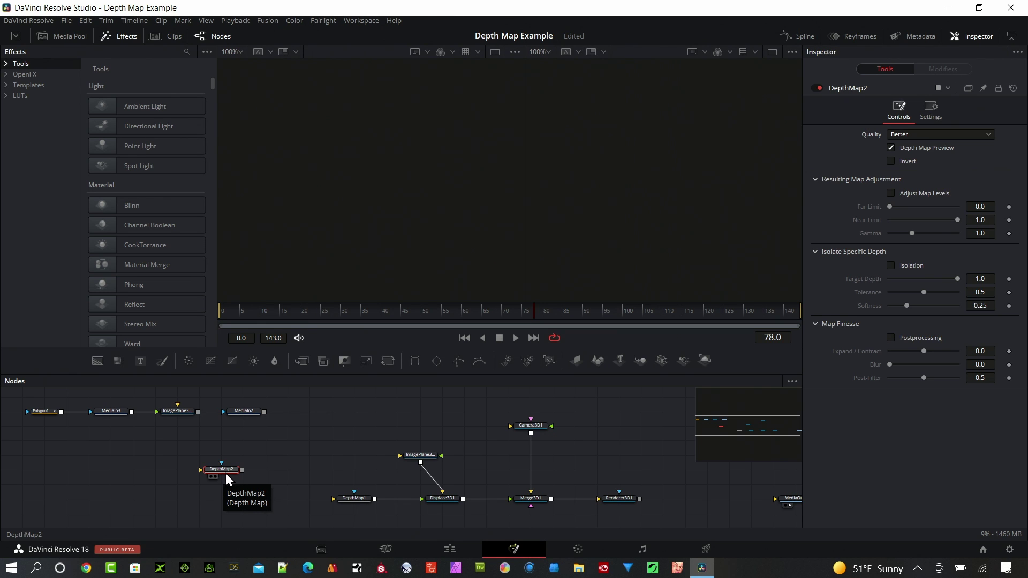
# - Delete DepthMap2 and bring the landscape JPG from Downloads into the node graph as MediaIn1
pyautogui.press('Delete')
pyautogui.click(354, 499)
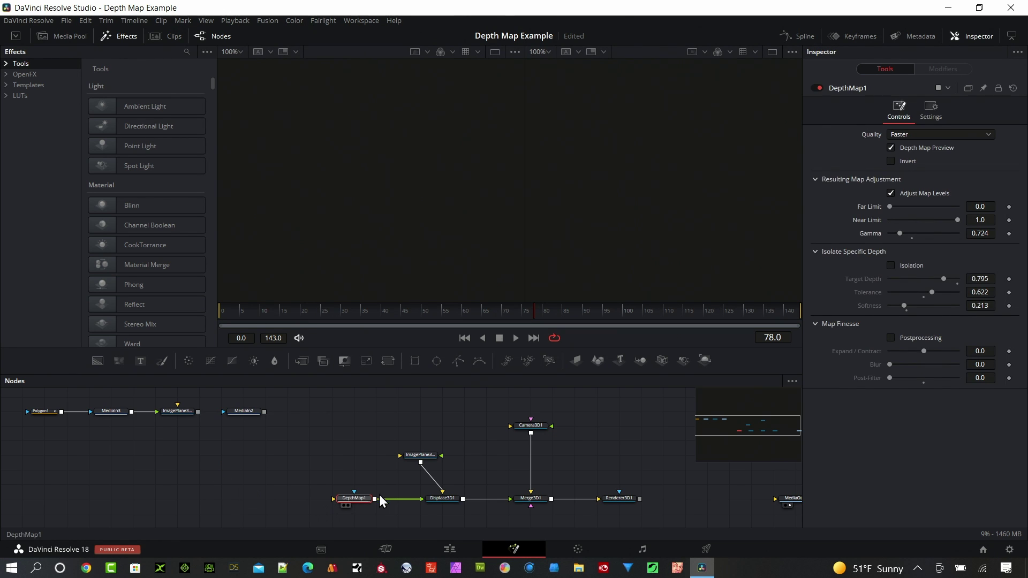
pyautogui.click(579, 569)
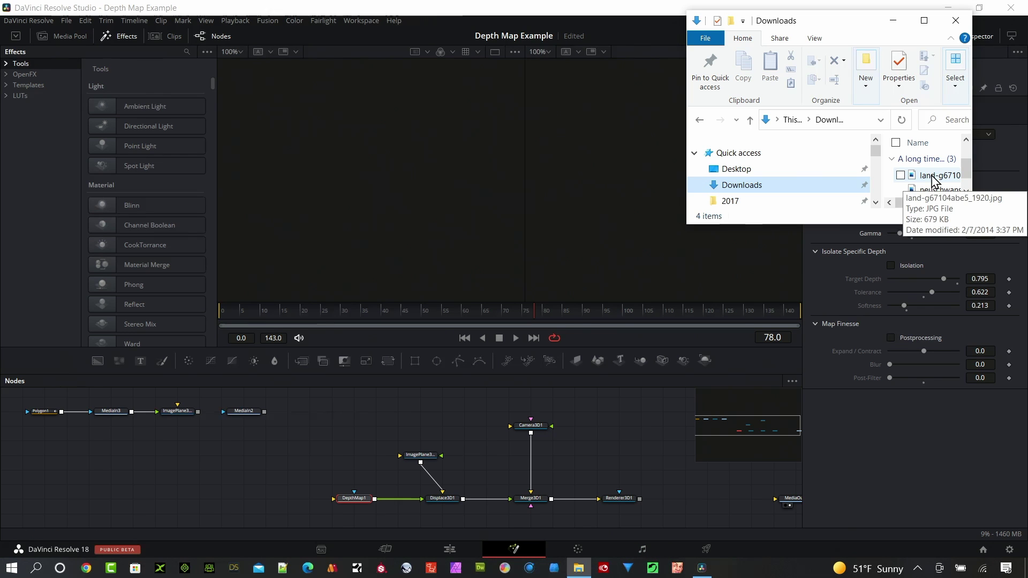
pyautogui.moveTo(933, 181); pyautogui.dragTo(266, 490)
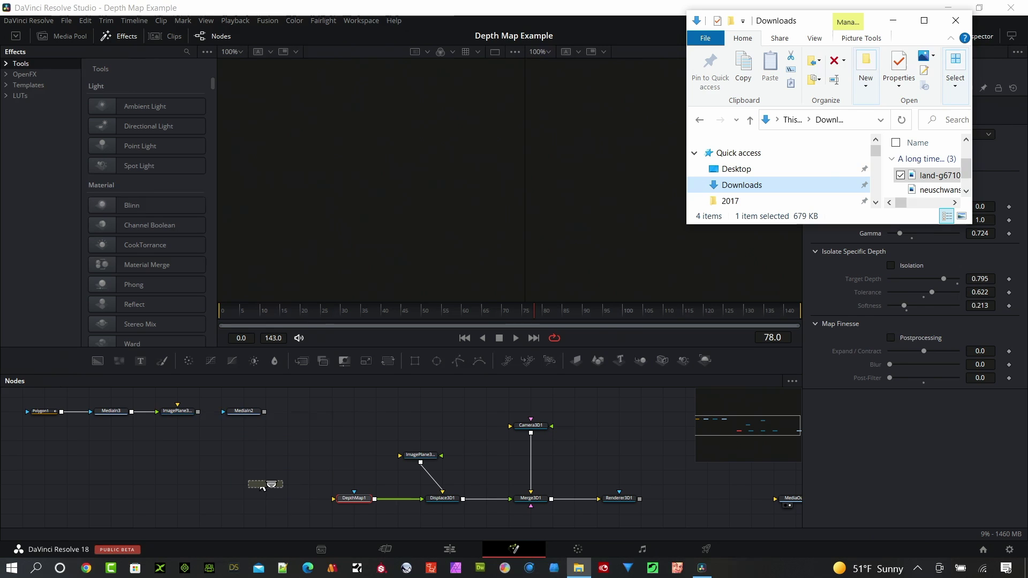
pyautogui.click(894, 23)
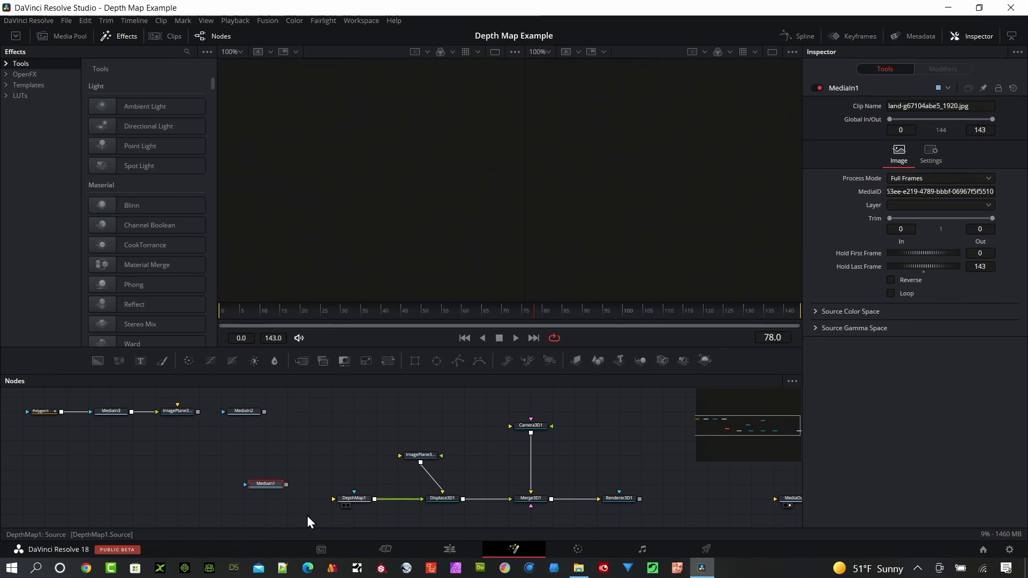
# - Wire MediaIn1 into DepthMap1, viewing the photo on the left and its grey depth map on the right
pyautogui.press('1')
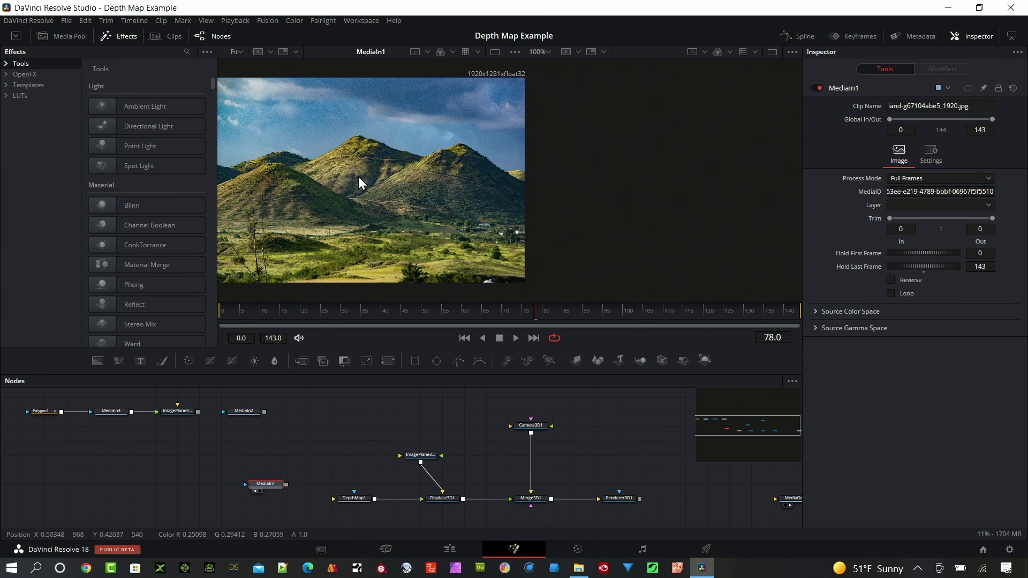
pyautogui.moveTo(287, 484); pyautogui.dragTo(336, 499)
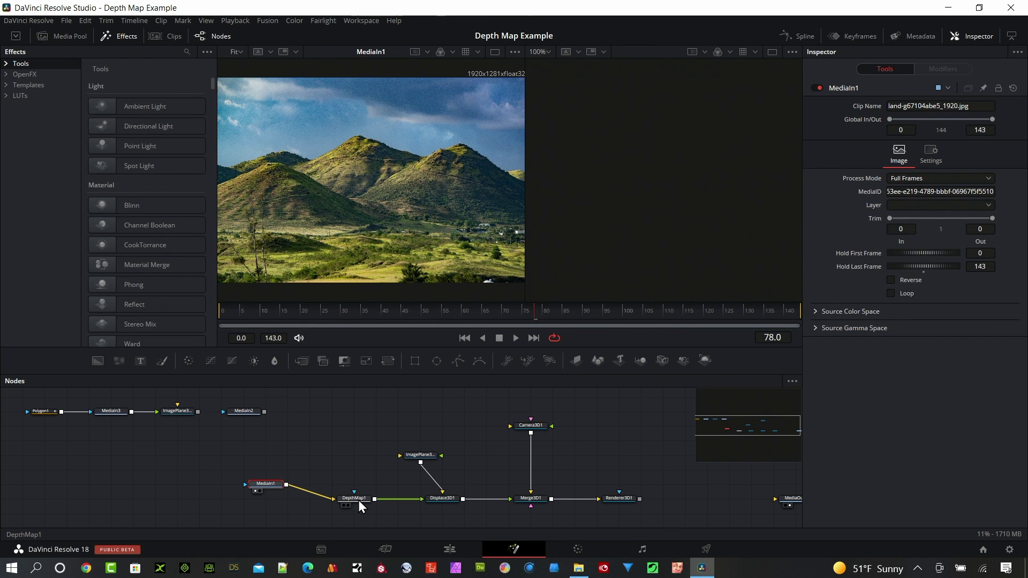
pyautogui.click(358, 500)
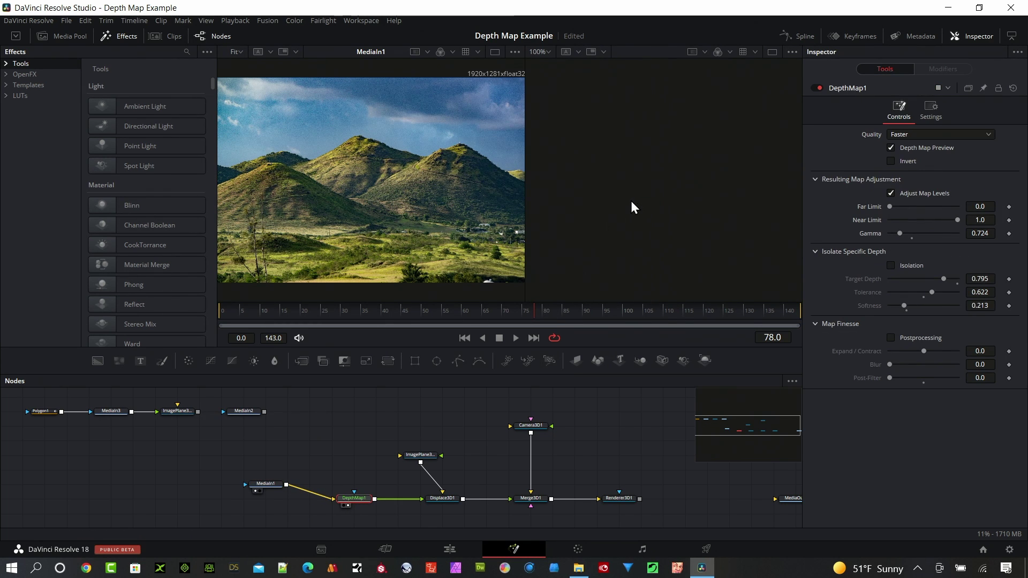
pyautogui.click(345, 505)
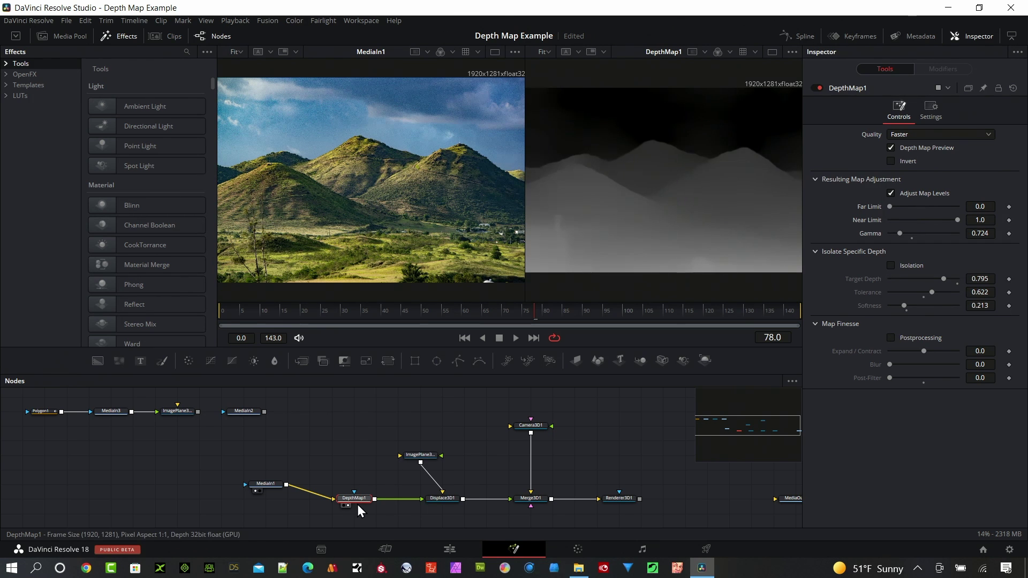
pyautogui.moveTo(355, 499)
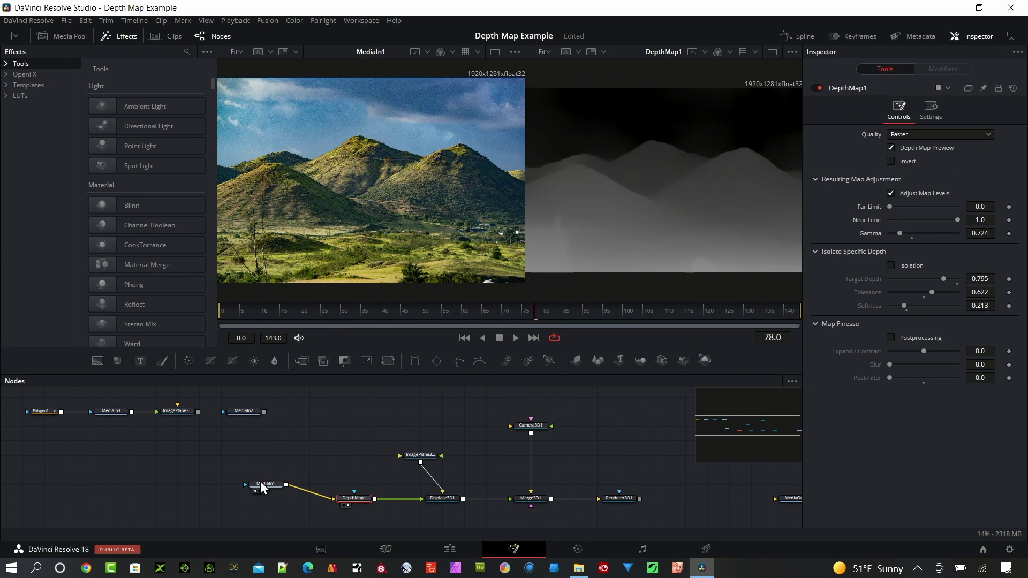
pyautogui.moveTo(260, 481); pyautogui.dragTo(255, 495)
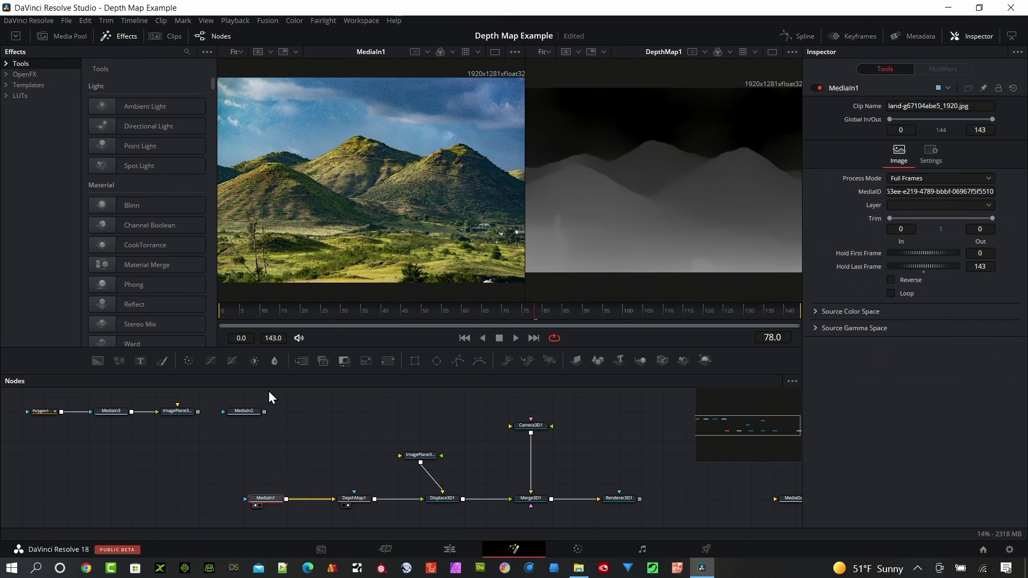
# - Confirm Displace3D1 keeps Luma as its channel and align ImagePlane3D1 directly above it
pyautogui.click(353, 499)
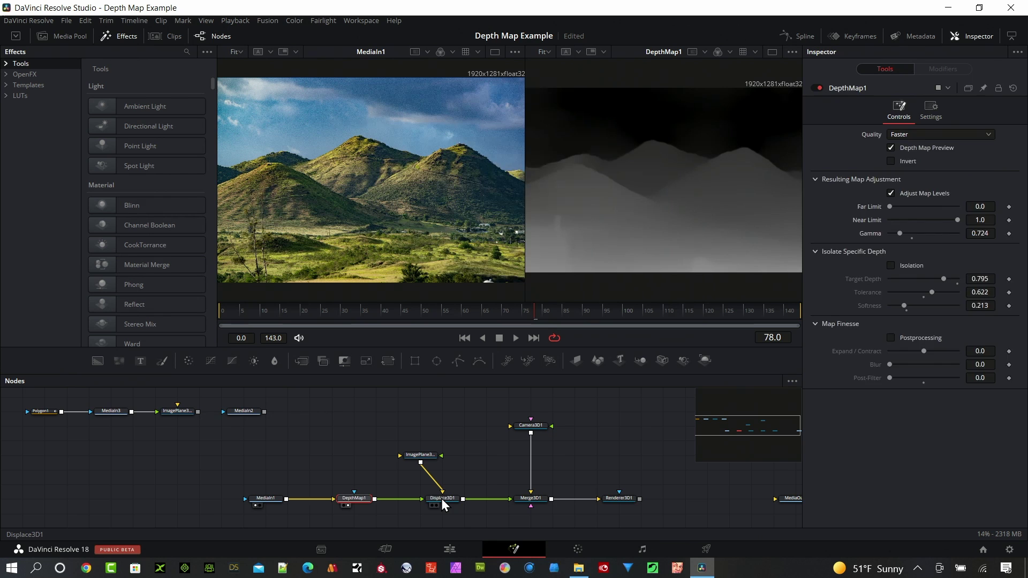
pyautogui.click(441, 499)
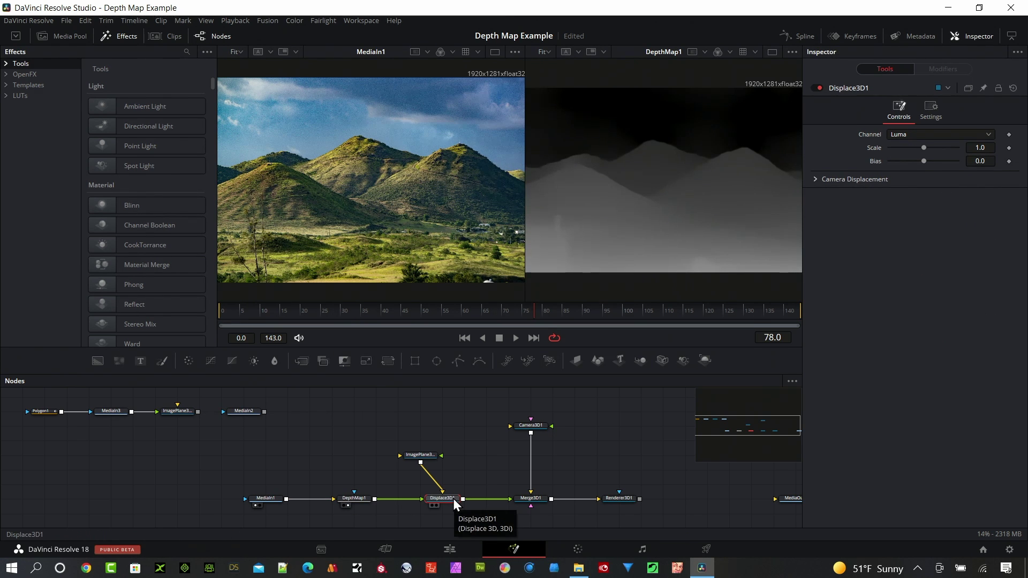
pyautogui.hotkey('shift', 'space')
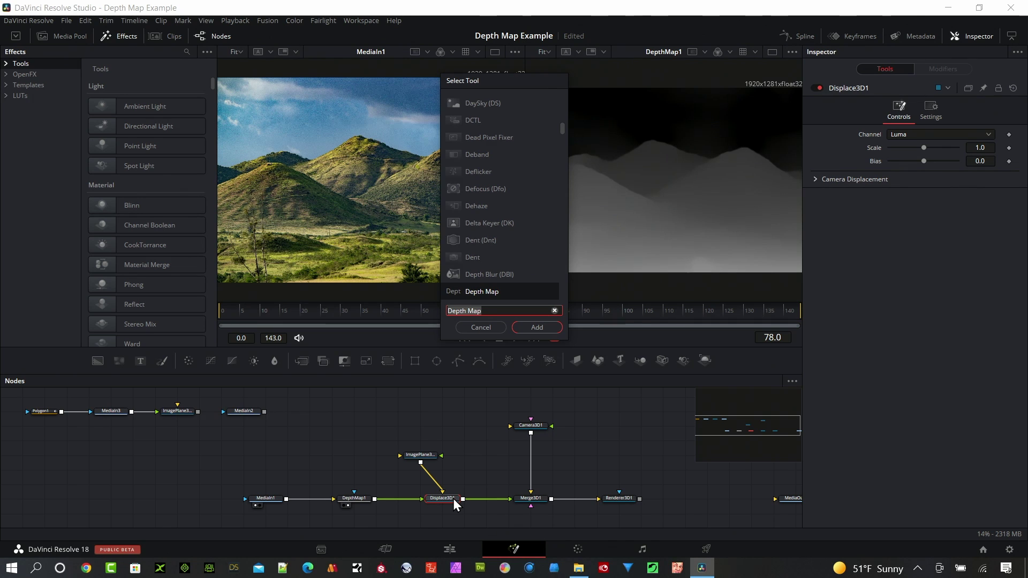
pyautogui.write('dis')
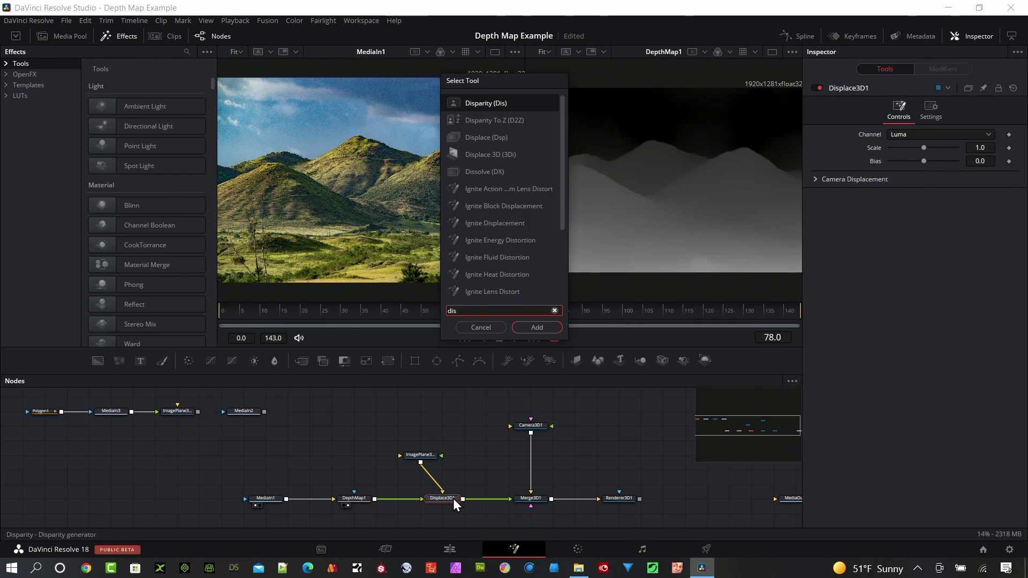
pyautogui.write('pl')
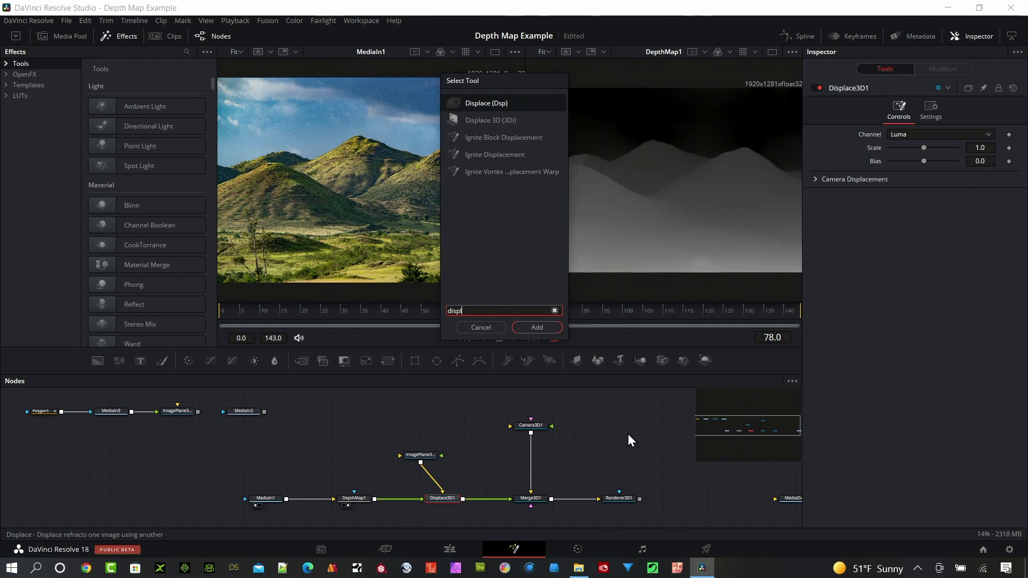
pyautogui.click(477, 122)
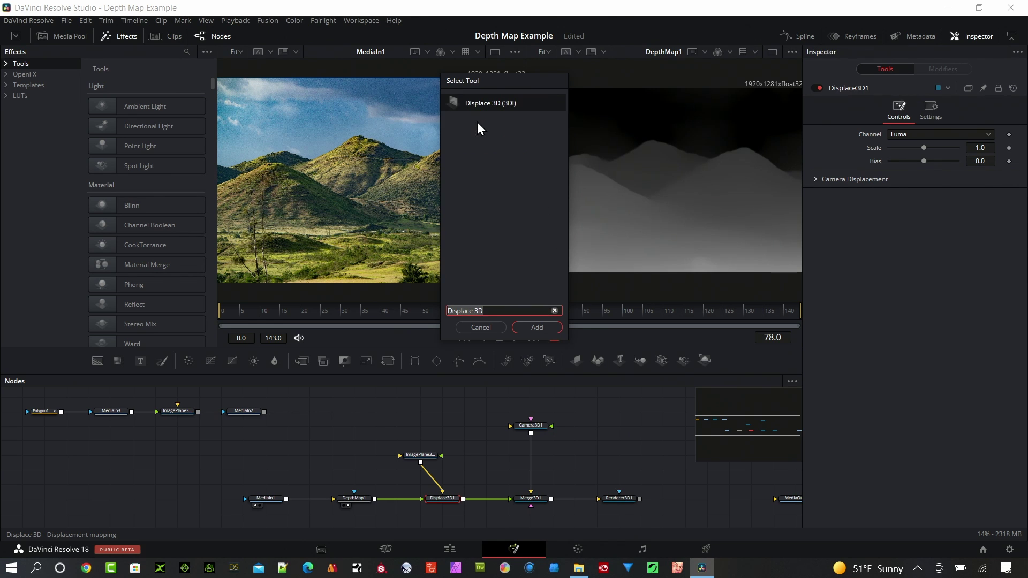
pyautogui.click(480, 328)
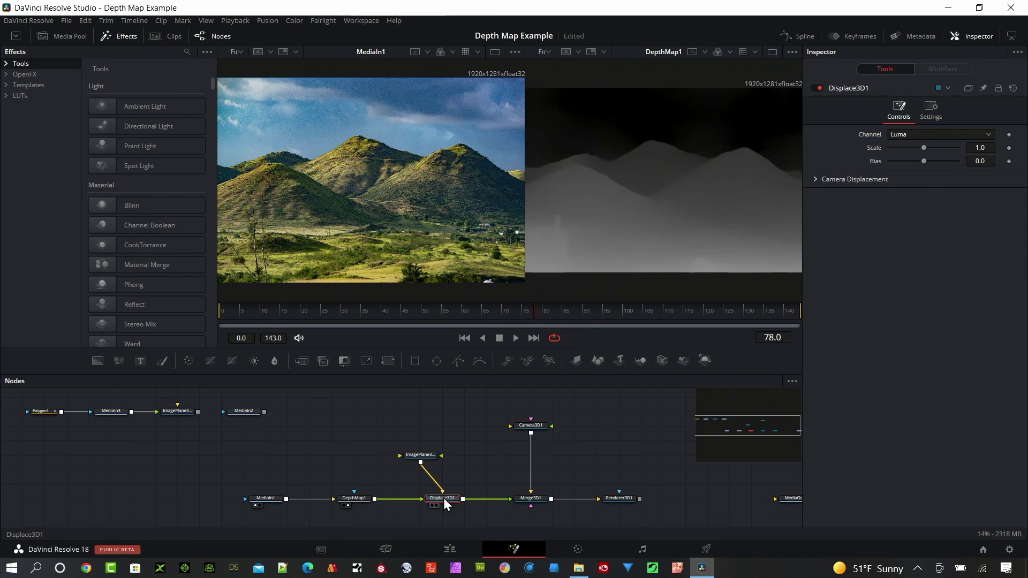
pyautogui.click(942, 136)
pyautogui.click(942, 136)
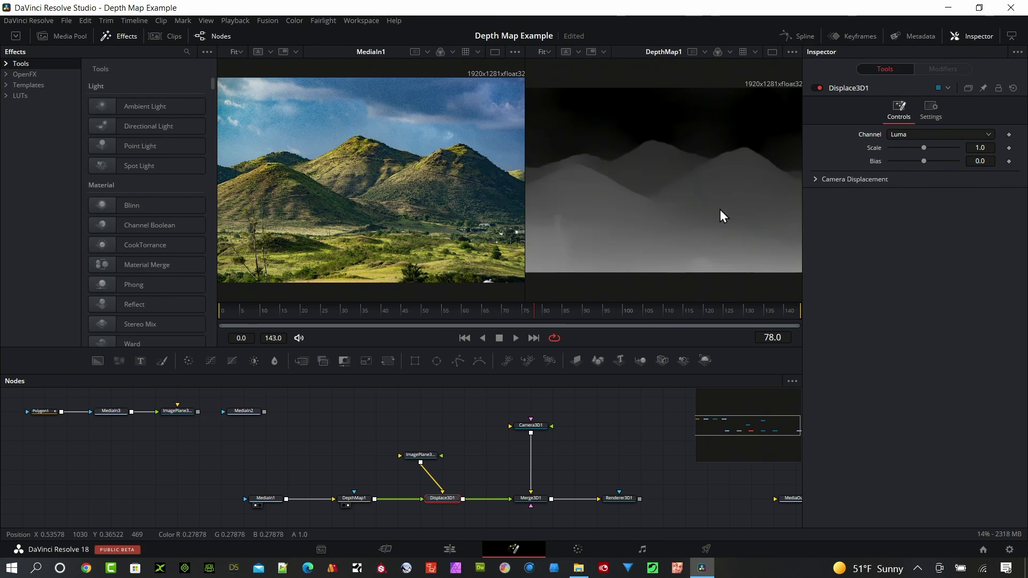
pyautogui.moveTo(427, 462); pyautogui.dragTo(449, 461)
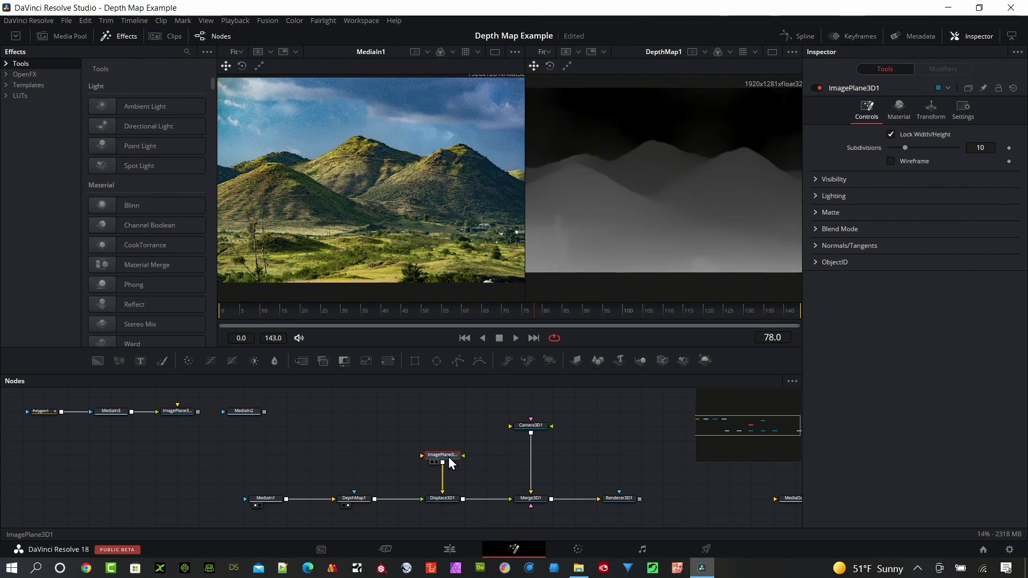
# - Add the landscape clip from the Media Pool as MediaIn4 and connect it to ImagePlane3D1
pyautogui.click(66, 35)
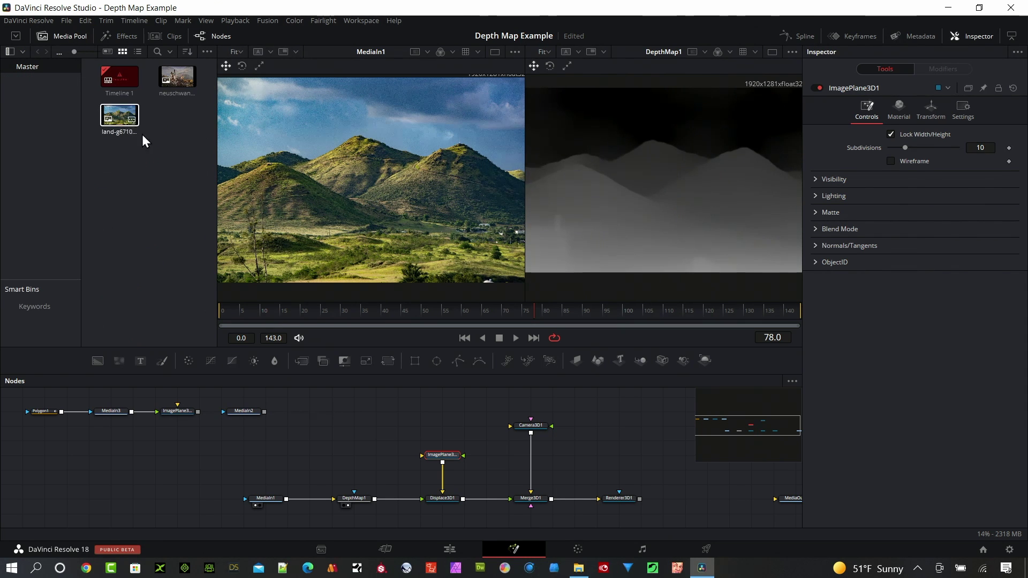
pyautogui.moveTo(122, 120); pyautogui.dragTo(354, 441)
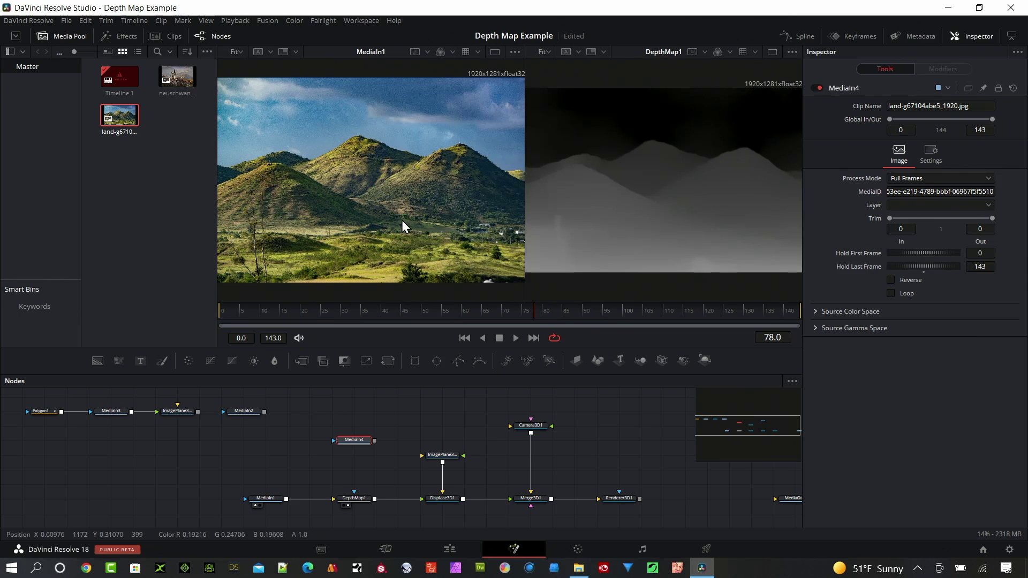
pyautogui.moveTo(375, 440); pyautogui.dragTo(625, 143)
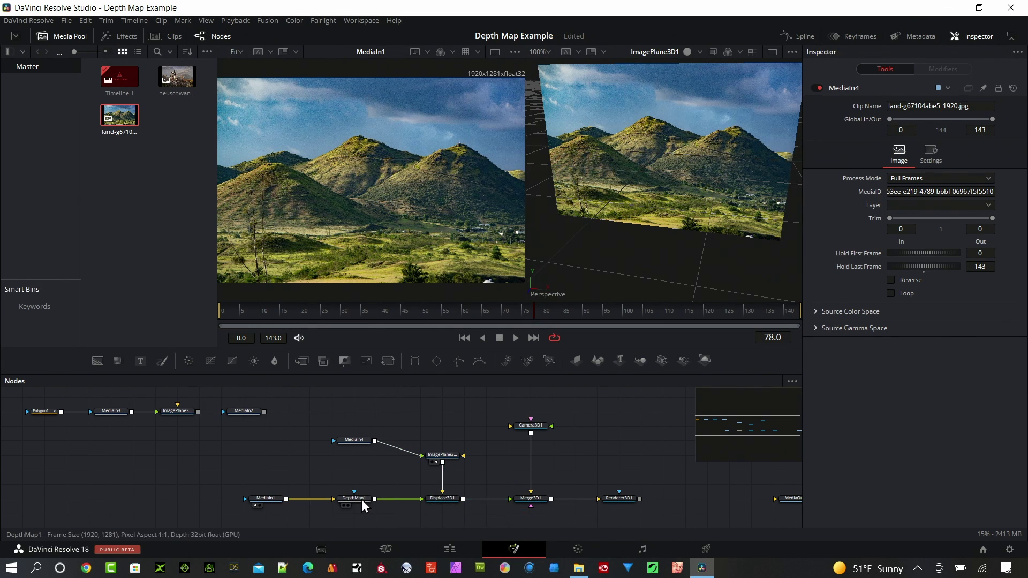
# - Show Displace3D1 in the right viewer and orbit to see the landscape's 3D relief
pyautogui.click(441, 499)
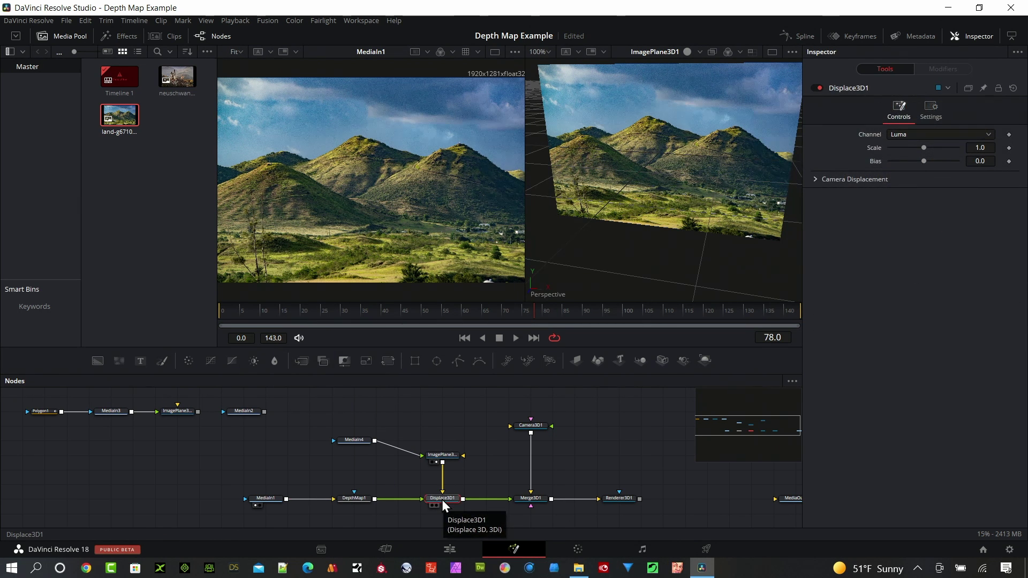
pyautogui.press('2')
pyautogui.moveTo(598, 213); pyautogui.dragTo(708, 227)
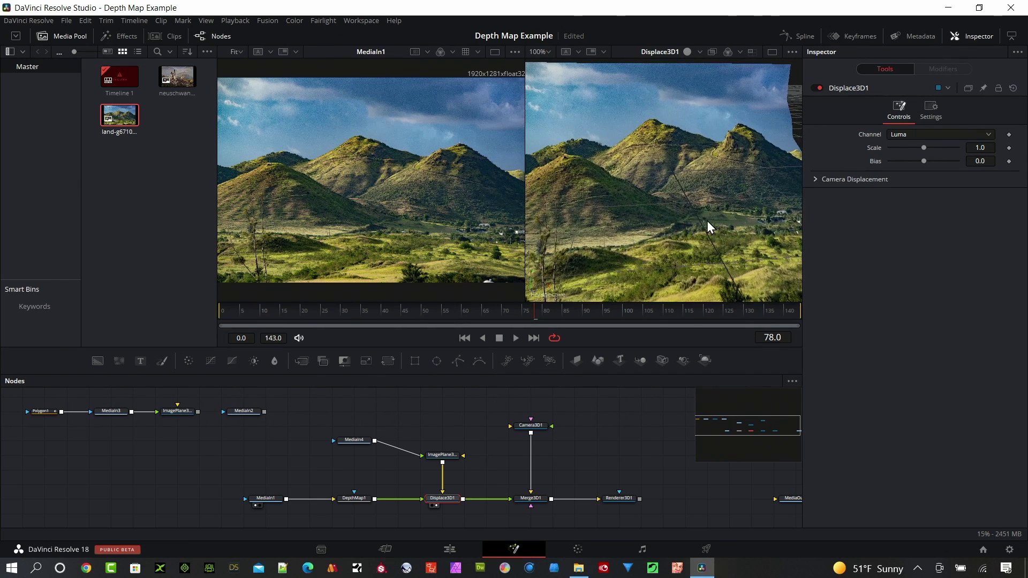
# - Tune DepthMap1's Gamma from about 0.831 and 0.866 down to 0.689, orbiting to judge the relief
pyautogui.click(358, 498)
pyautogui.moveTo(657, 188); pyautogui.dragTo(717, 192)
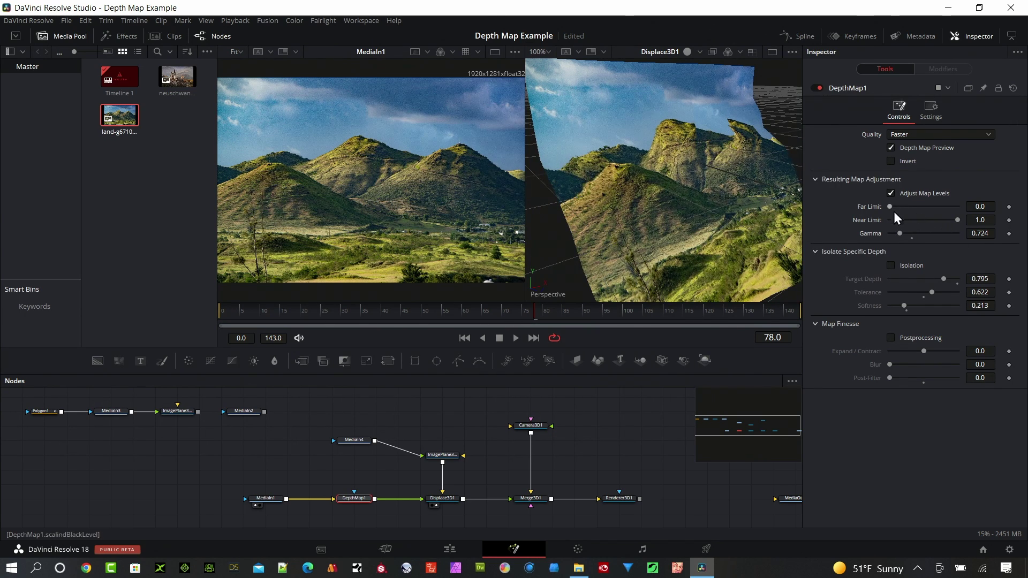
pyautogui.moveTo(899, 234); pyautogui.dragTo(924, 242)
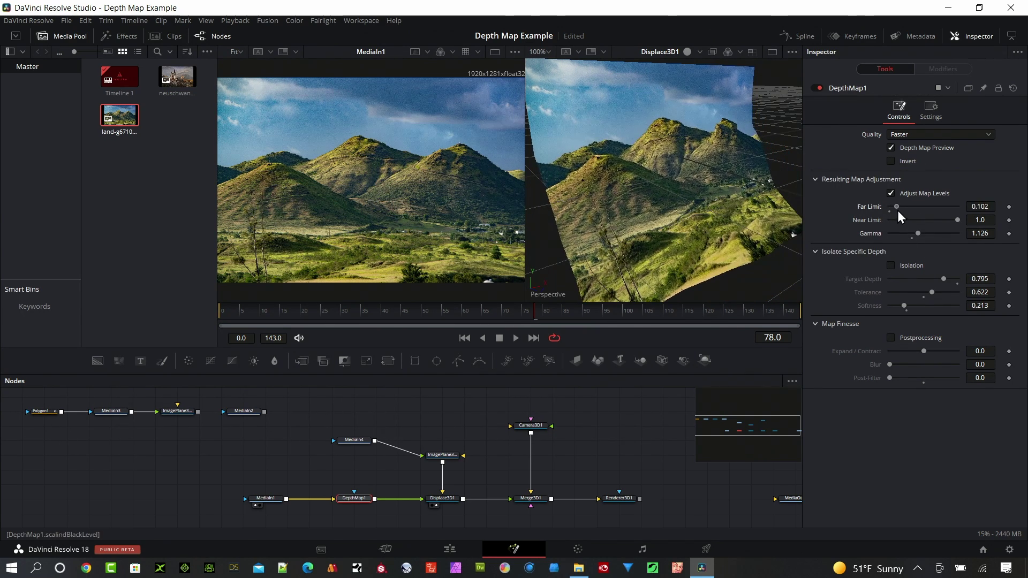
pyautogui.moveTo(696, 224); pyautogui.dragTo(781, 236)
pyautogui.moveTo(917, 233); pyautogui.dragTo(897, 233)
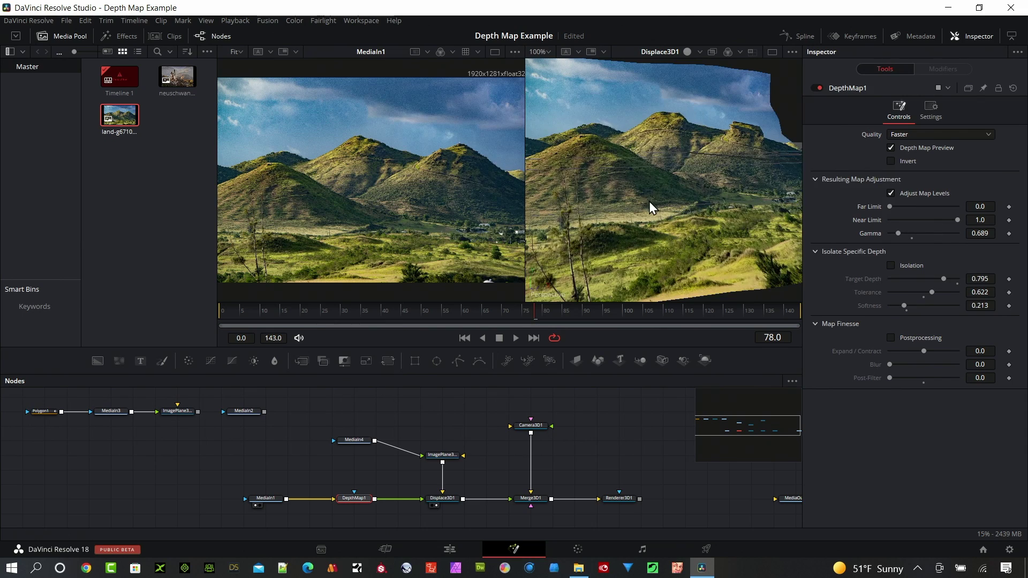
pyautogui.moveTo(649, 202); pyautogui.dragTo(663, 239)
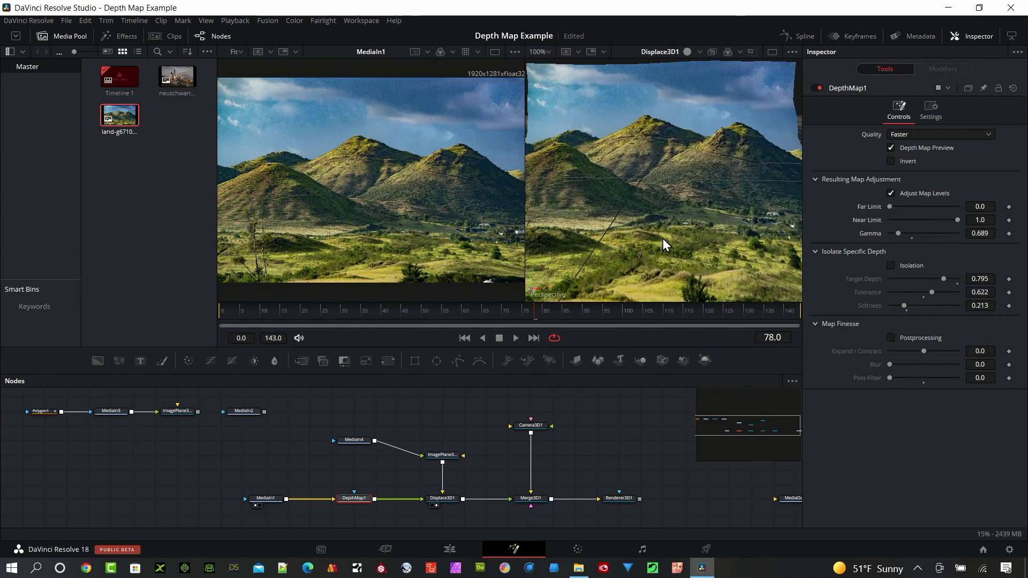
# - Keep Renderer3D1 on OpenGL Renderer and wire its output into MediaOut1
pyautogui.click(533, 427)
pyautogui.click(621, 499)
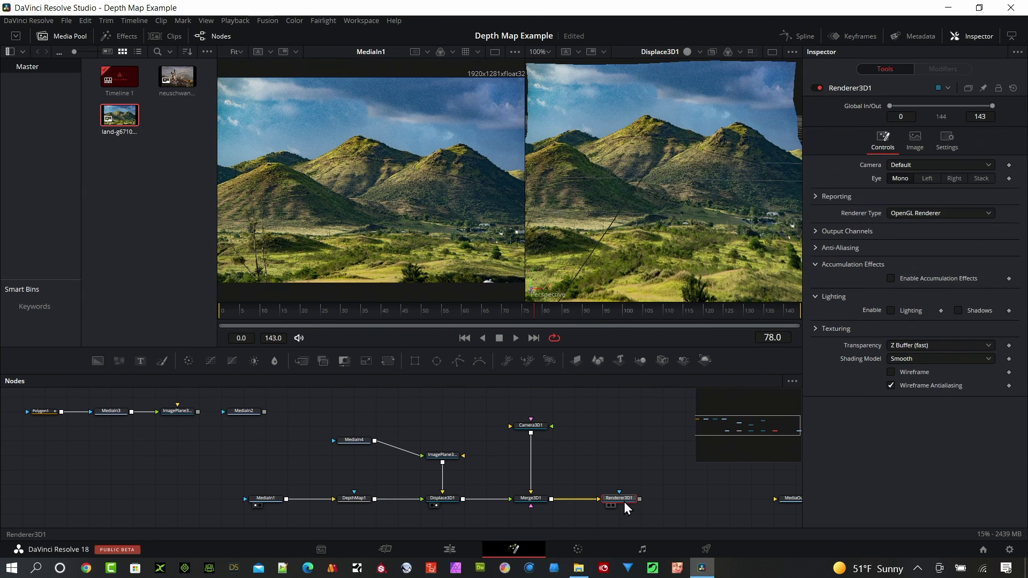
pyautogui.click(930, 214)
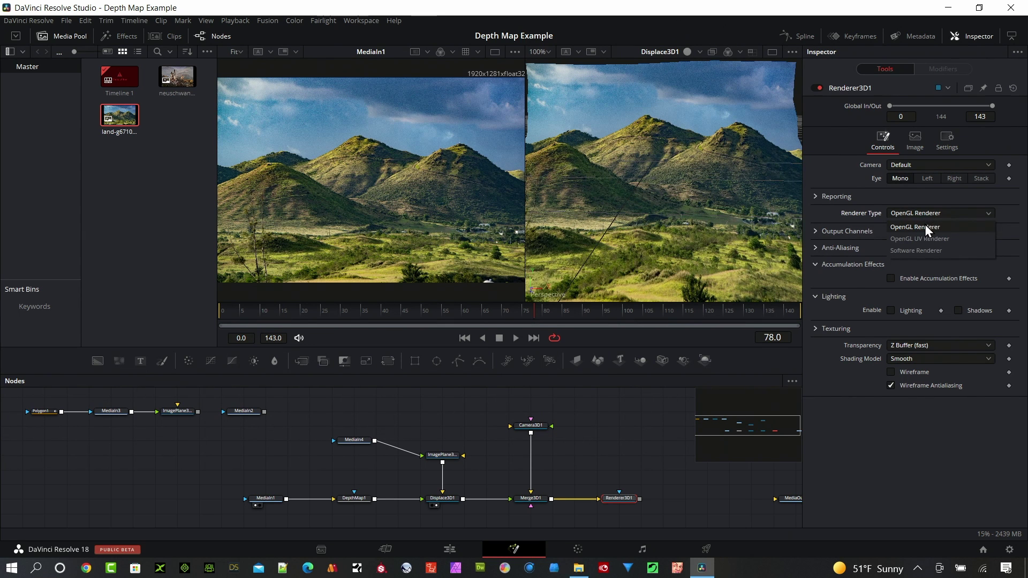
pyautogui.click(911, 197)
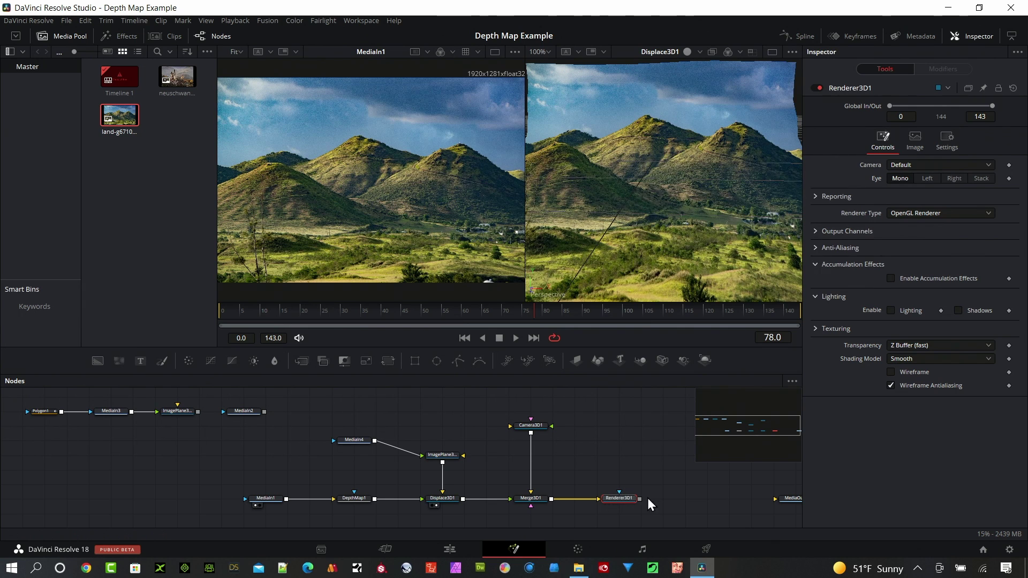
pyautogui.moveTo(639, 499); pyautogui.dragTo(788, 505)
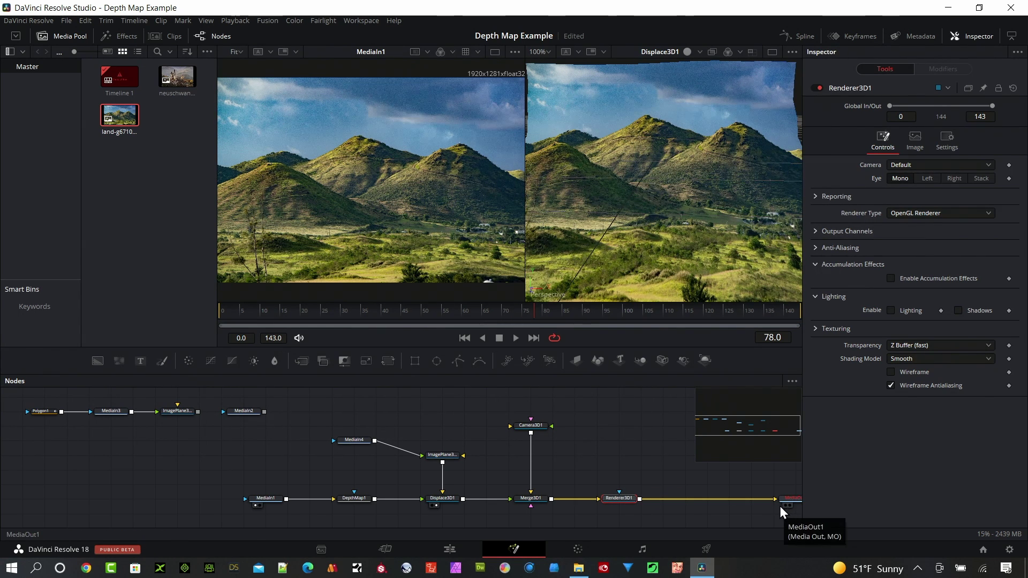
pyautogui.moveTo(541, 466); pyautogui.dragTo(420, 460)
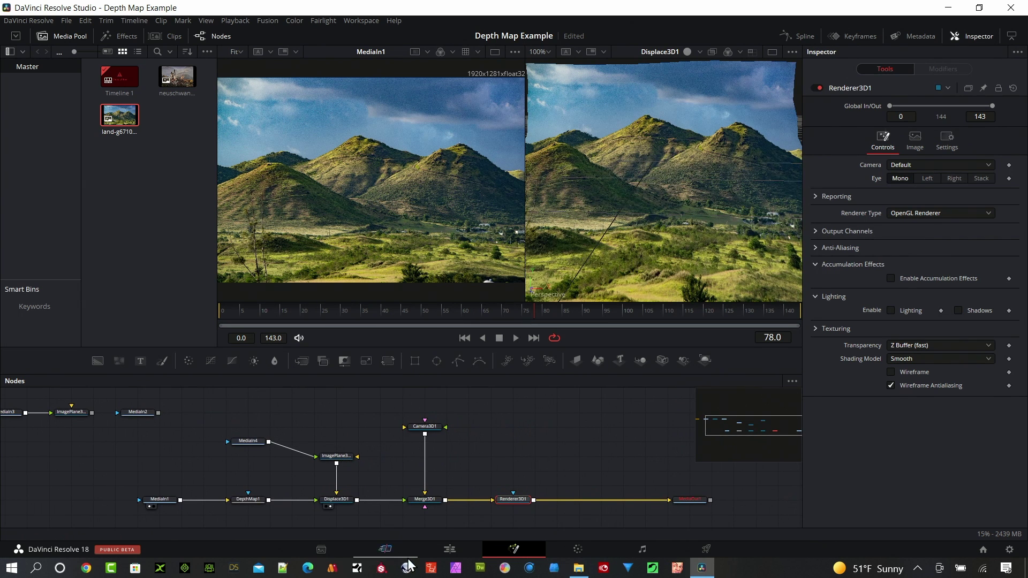
pyautogui.click(475, 549)
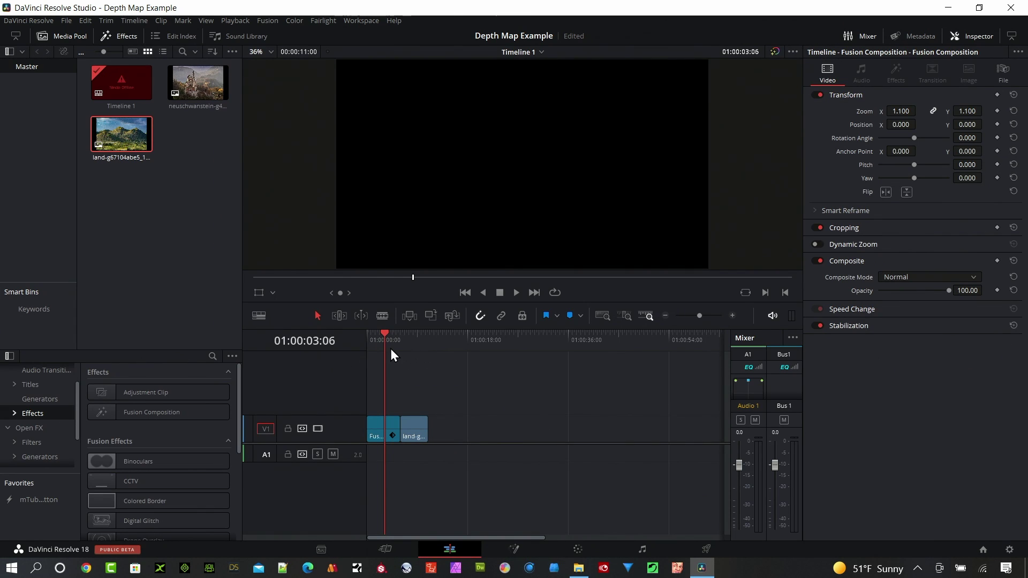
pyautogui.click(514, 549)
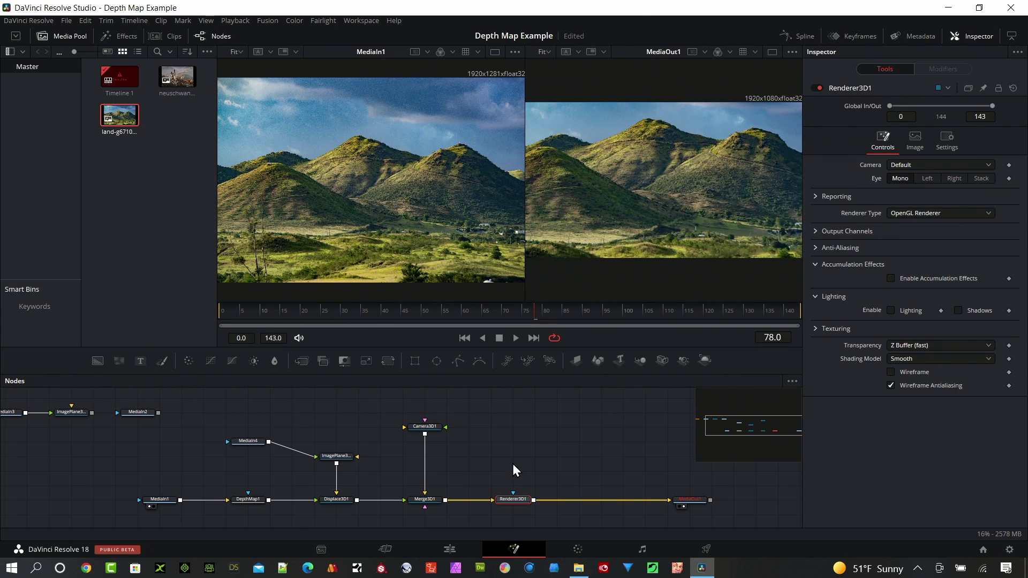
# - View the Merge3D1 scene and move Camera3D1 to reframe the landscape render
pyautogui.click(425, 426)
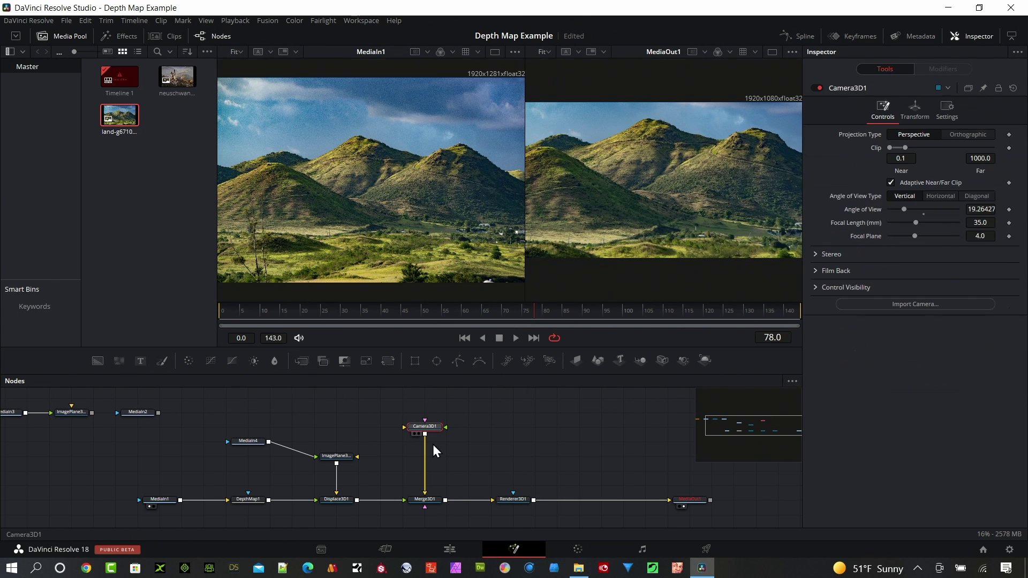
pyautogui.press('1')
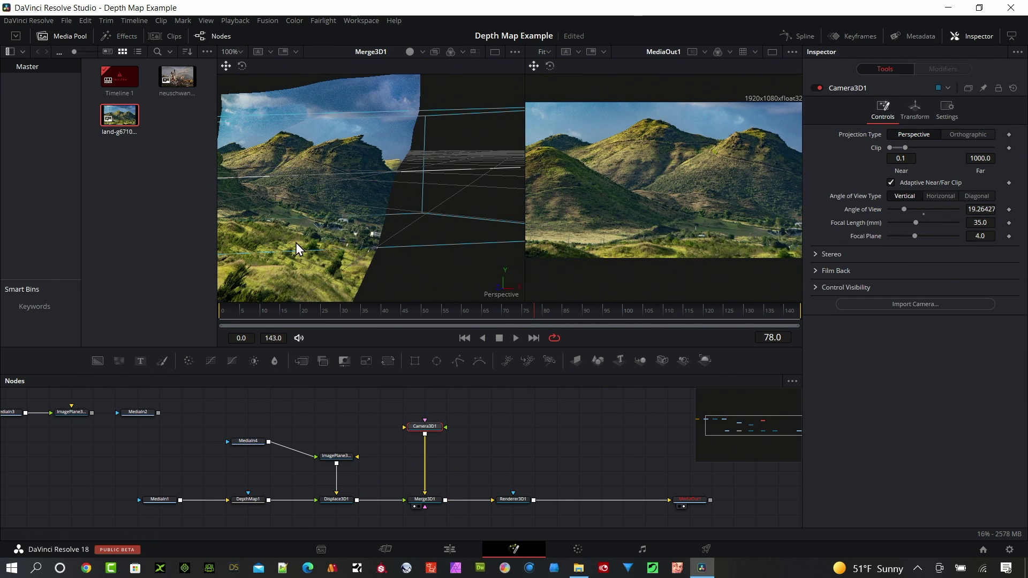
pyautogui.moveTo(296, 243); pyautogui.dragTo(412, 192)
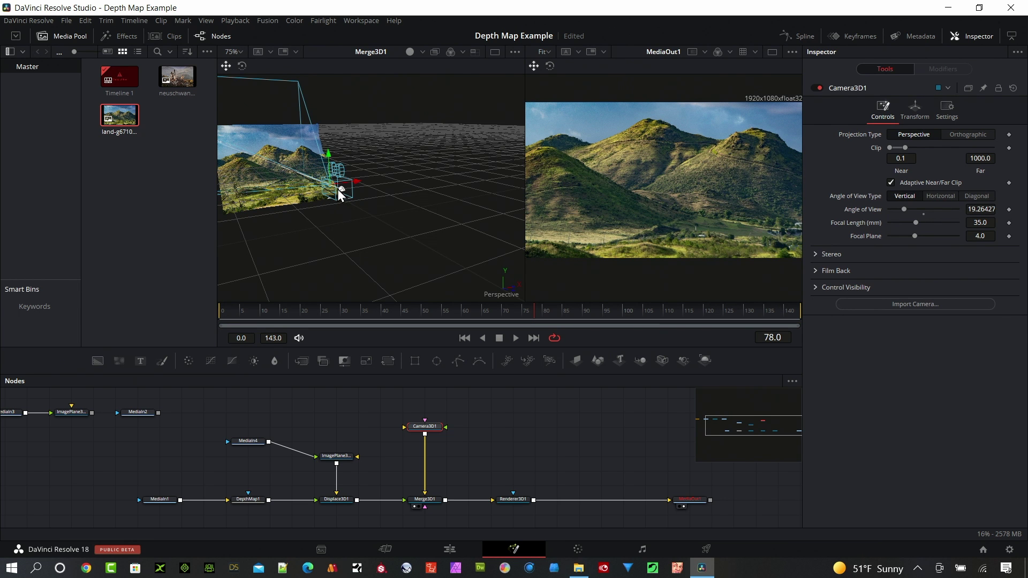
pyautogui.moveTo(340, 193); pyautogui.dragTo(393, 281)
pyautogui.scroll(4, 319, 219)
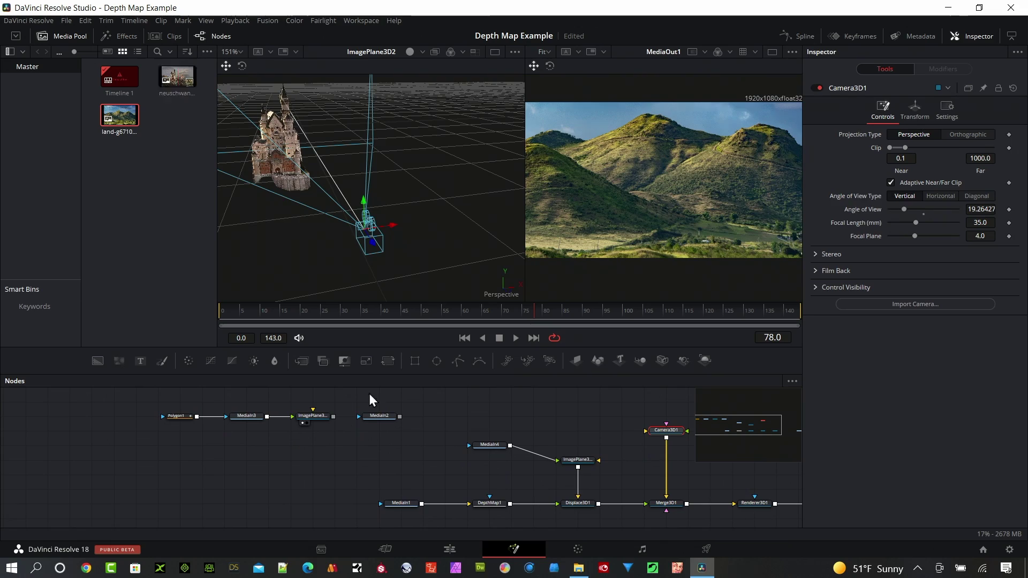
# - View the castle photo MediaIn2 and select ImagePlane3D1 in the orbited 3D scene
pyautogui.click(369, 423)
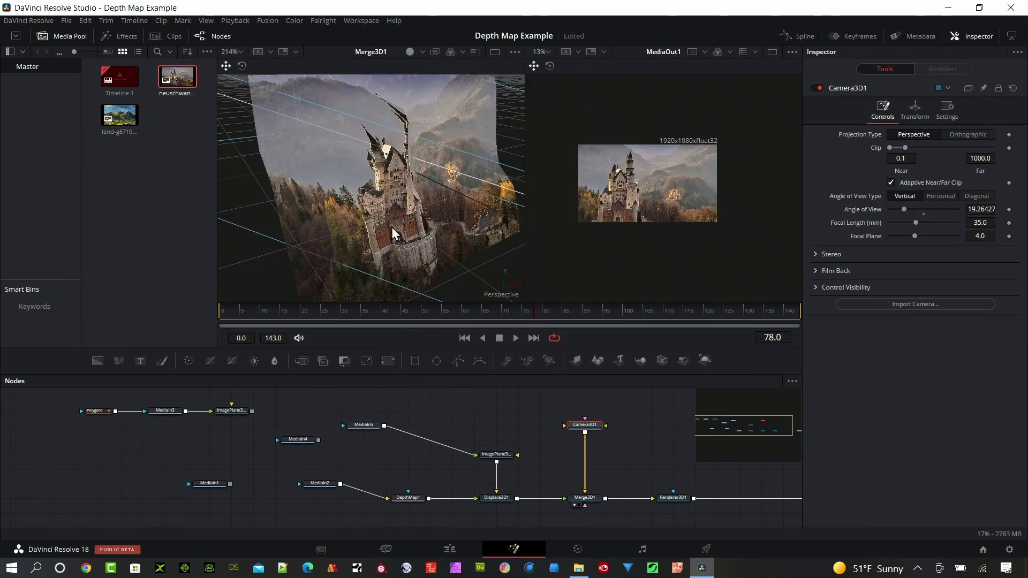
pyautogui.moveTo(391, 227); pyautogui.dragTo(433, 137)
pyautogui.click(405, 128)
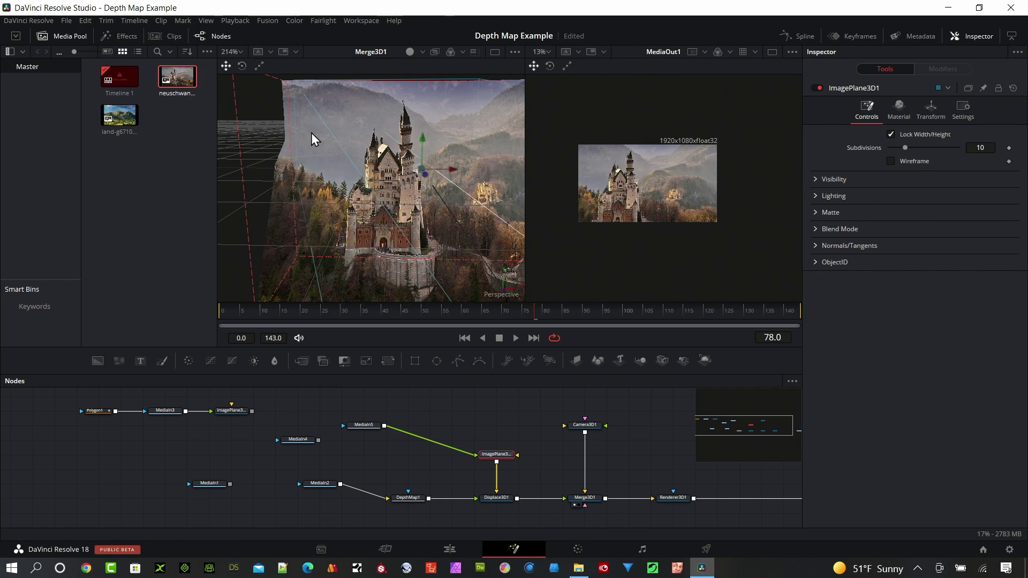
# - Select Polygon1 and show MediaIn3's castle cut out by the polygon mask in viewer 1
pyautogui.moveTo(185, 433); pyautogui.dragTo(251, 442)
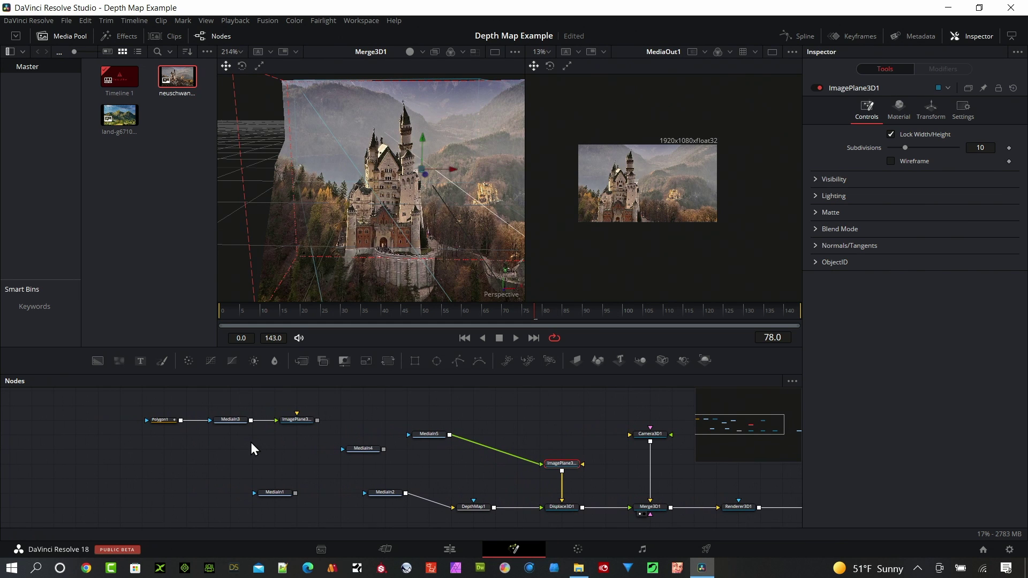
pyautogui.click(163, 419)
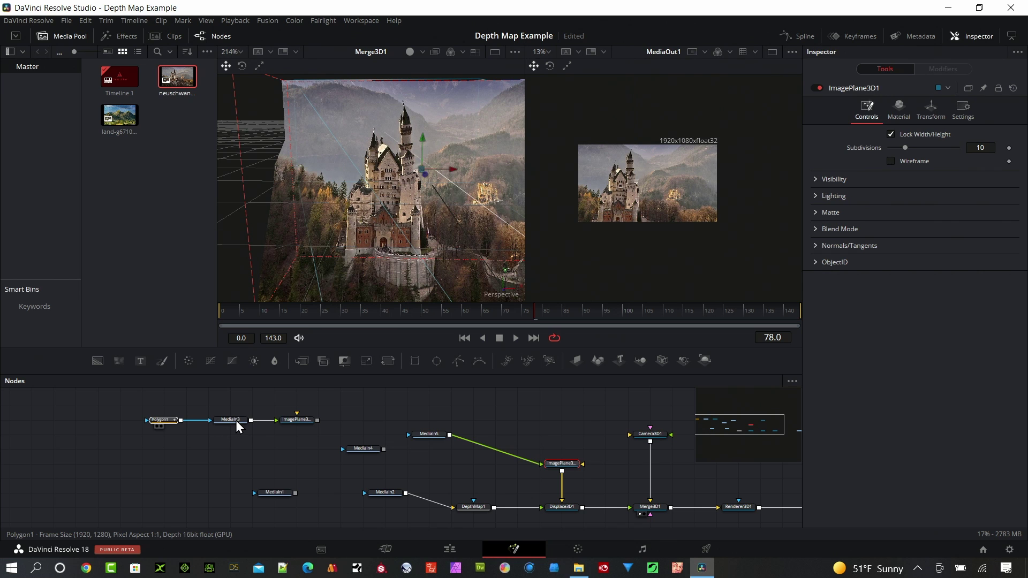
pyautogui.moveTo(234, 420); pyautogui.dragTo(466, 173)
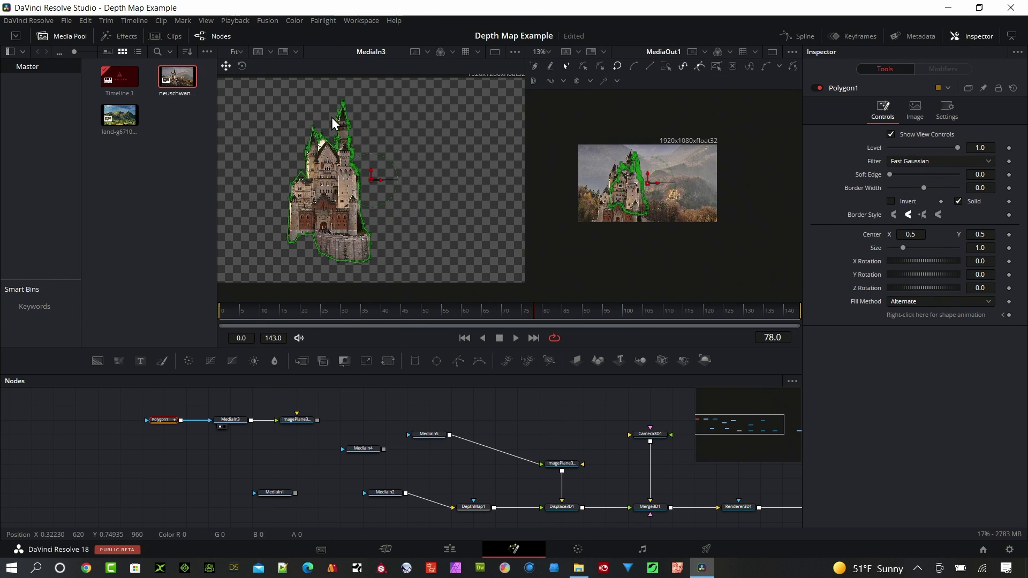
# - View ImagePlane3D2 in 3D, then wire its masked castle plane output into Merge3D1
pyautogui.click(301, 420)
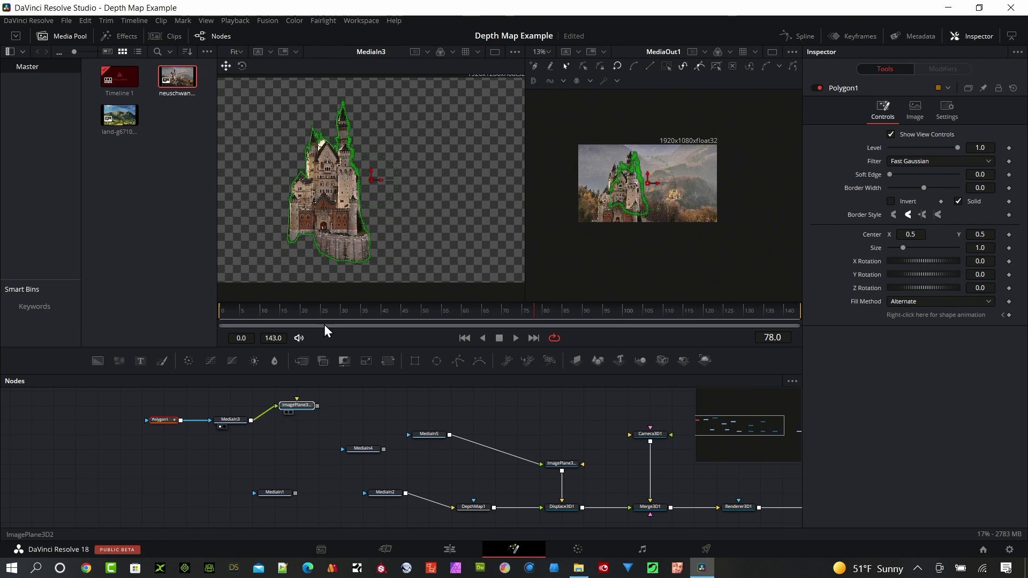
pyautogui.press('1')
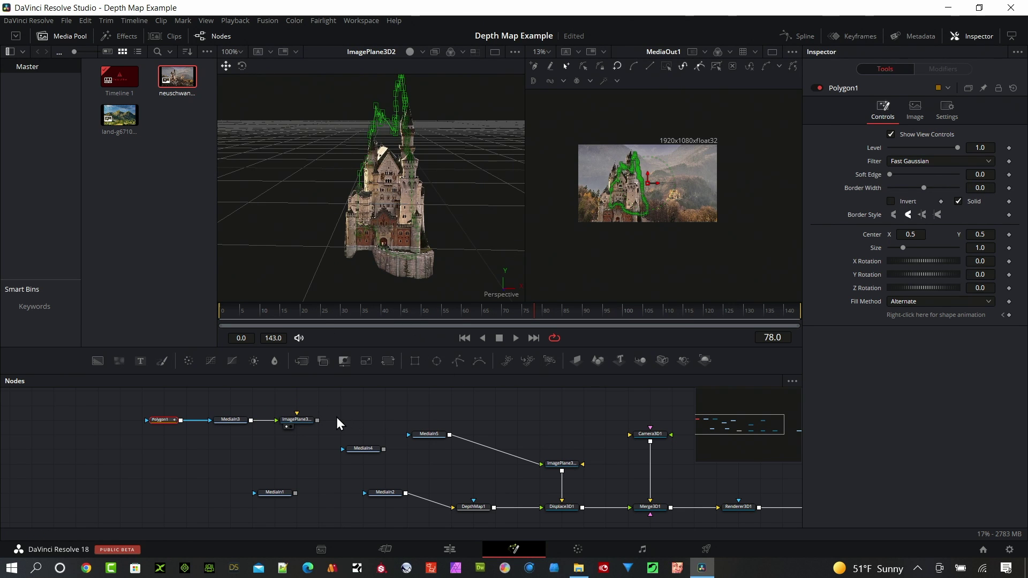
pyautogui.moveTo(329, 418); pyautogui.dragTo(532, 396)
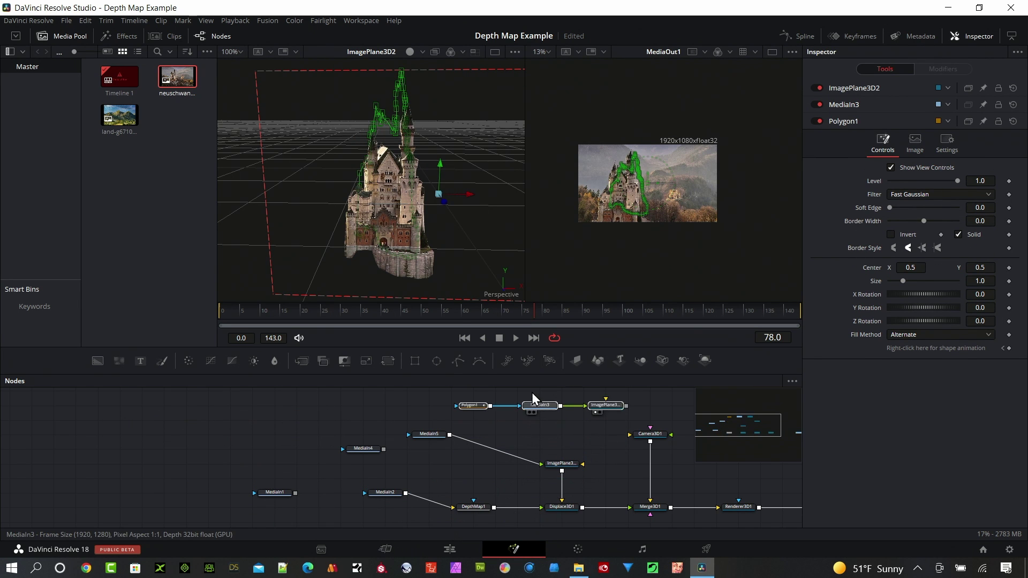
pyautogui.click(527, 406)
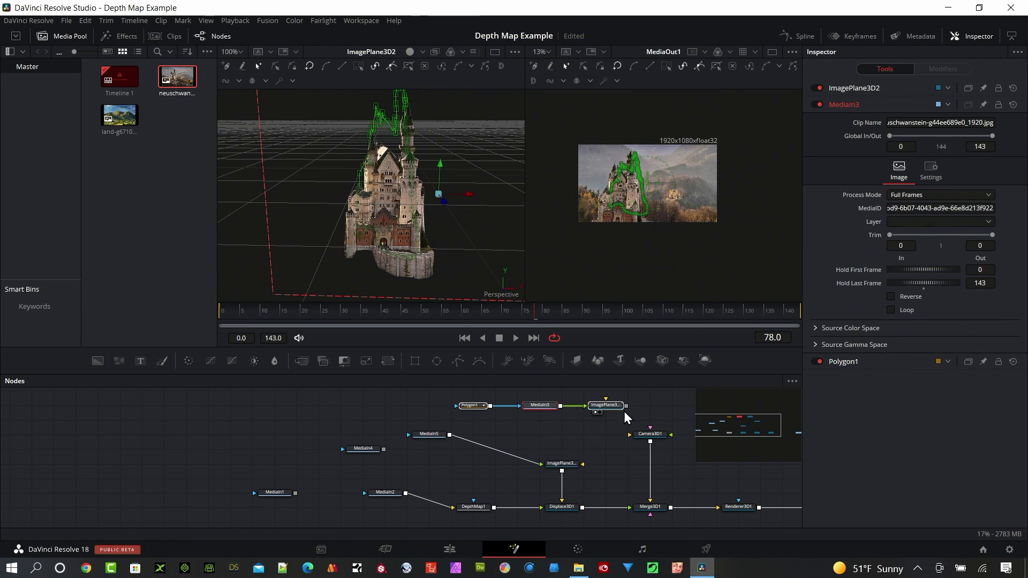
pyautogui.moveTo(625, 406); pyautogui.dragTo(656, 513)
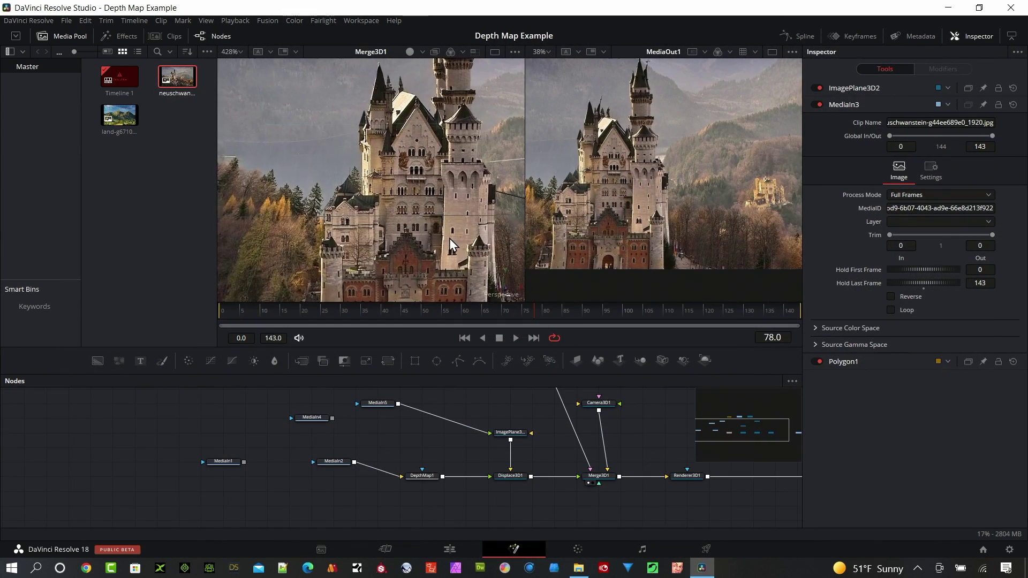
pyautogui.moveTo(449, 239); pyautogui.dragTo(467, 169)
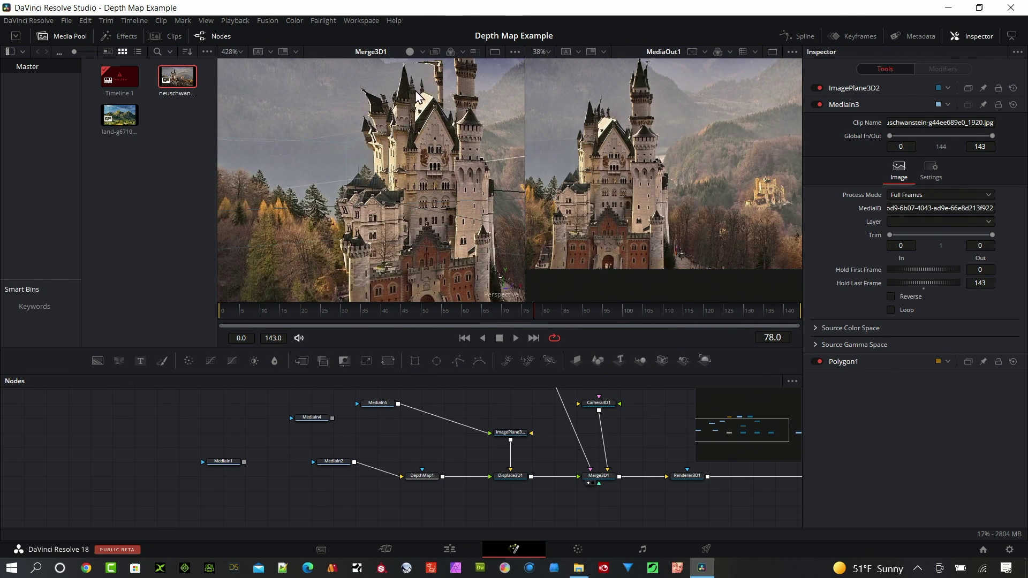
pyautogui.moveTo(455, 198); pyautogui.dragTo(439, 215)
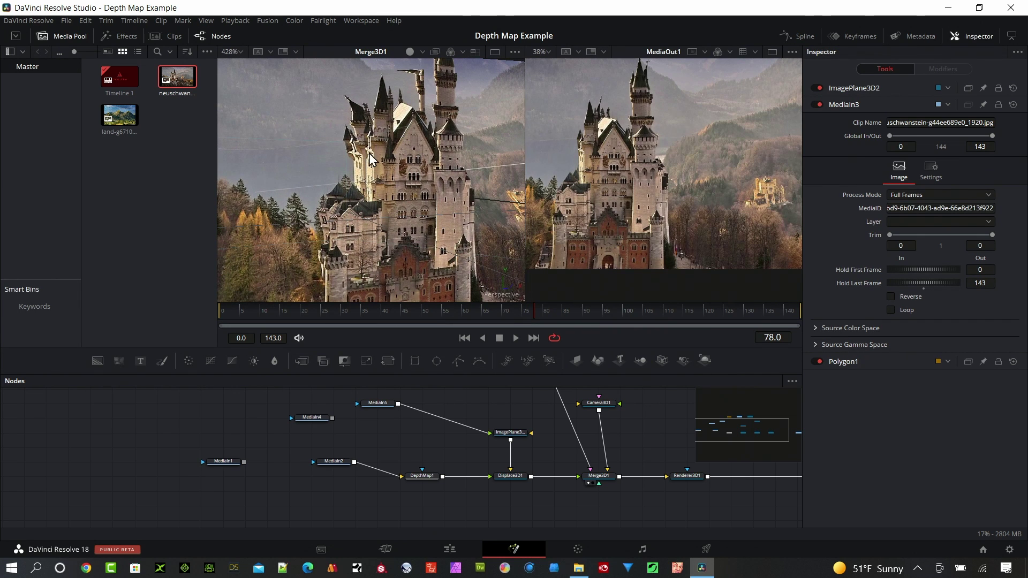
pyautogui.scroll(-3, 426, 175)
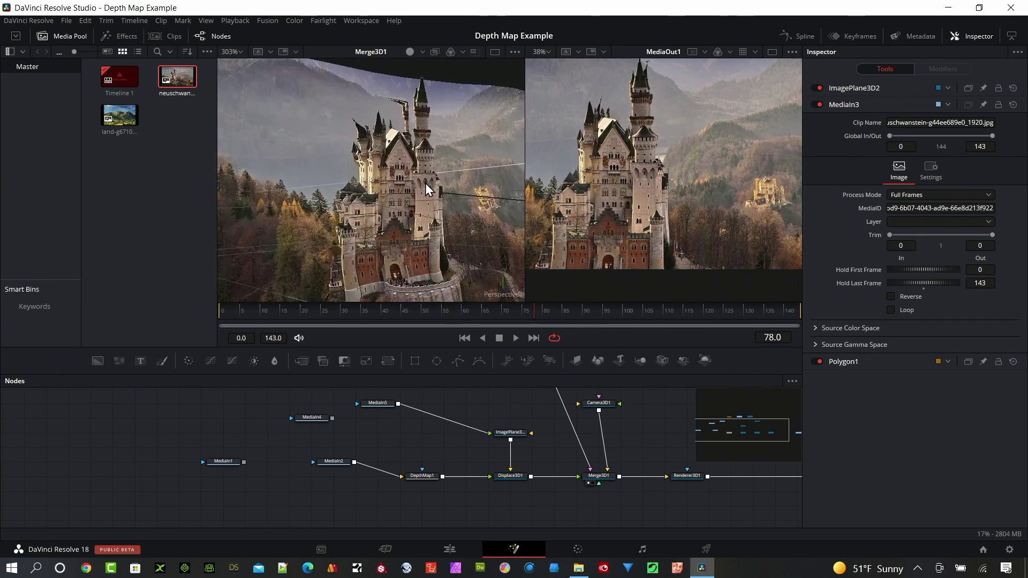
pyautogui.moveTo(425, 175); pyautogui.dragTo(432, 255)
pyautogui.scroll(2, 400, 188)
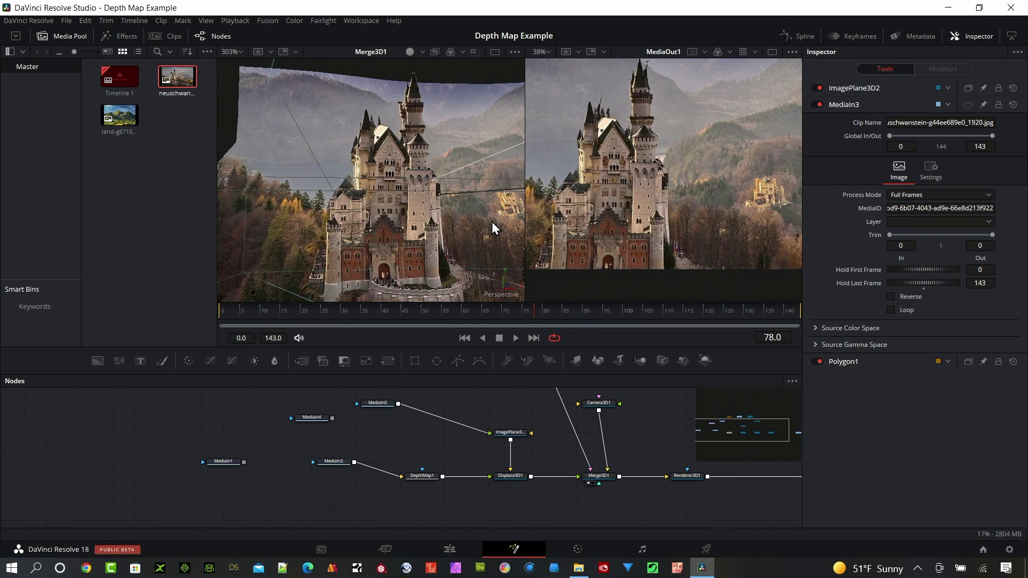
pyautogui.moveTo(489, 210); pyautogui.dragTo(429, 214)
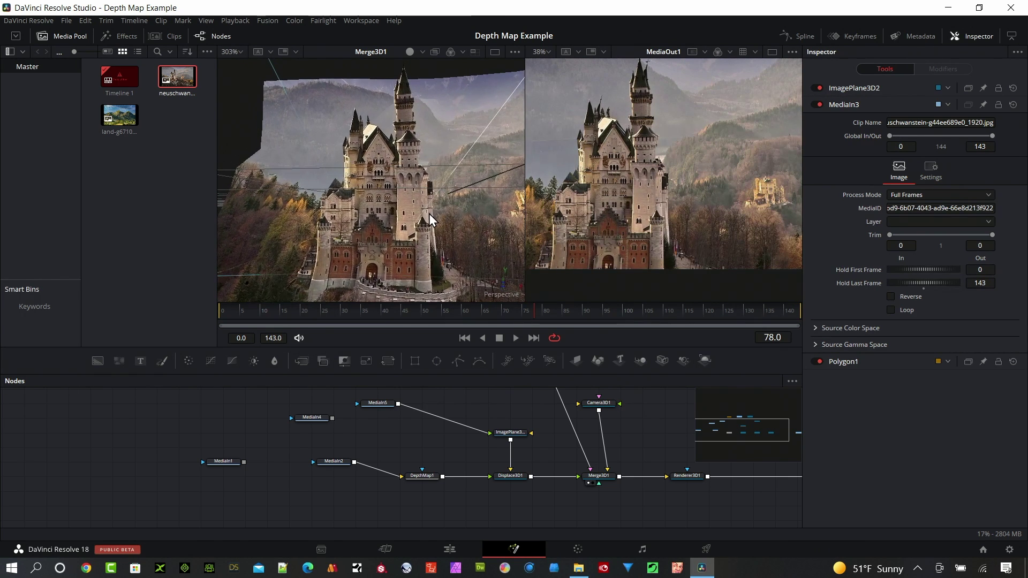
pyautogui.click(373, 216)
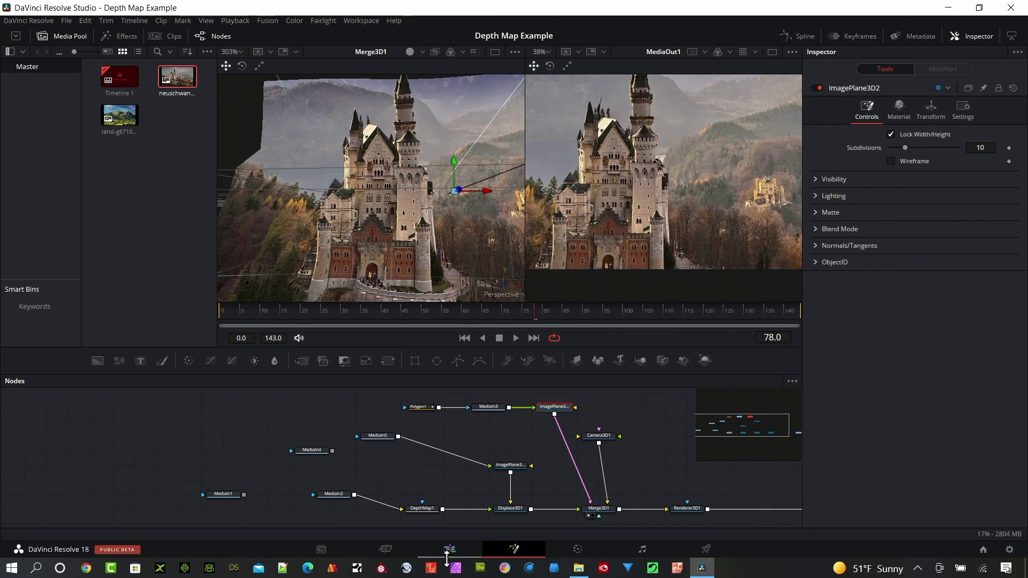
# - On the Color page, find 'dep' in Effects and add a Depth Map node after the landscape clip's node
pyautogui.click(578, 557)
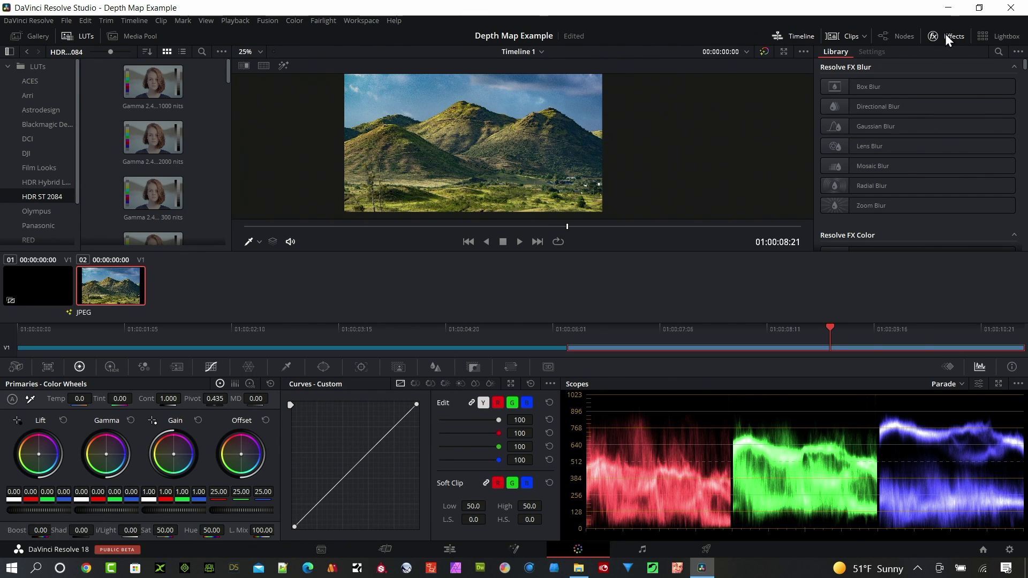
pyautogui.click(998, 51)
pyautogui.write('dep')
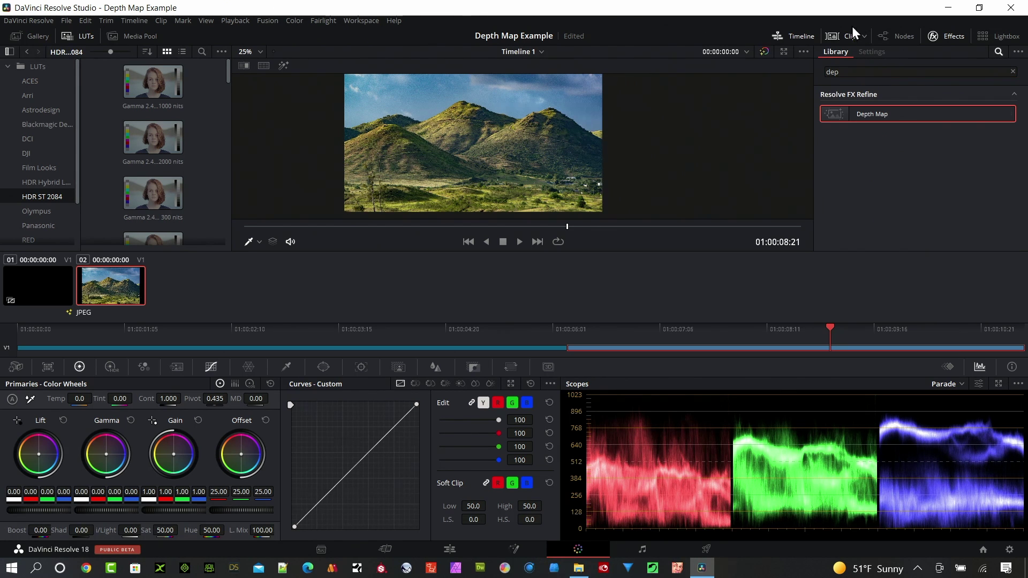
pyautogui.click(900, 37)
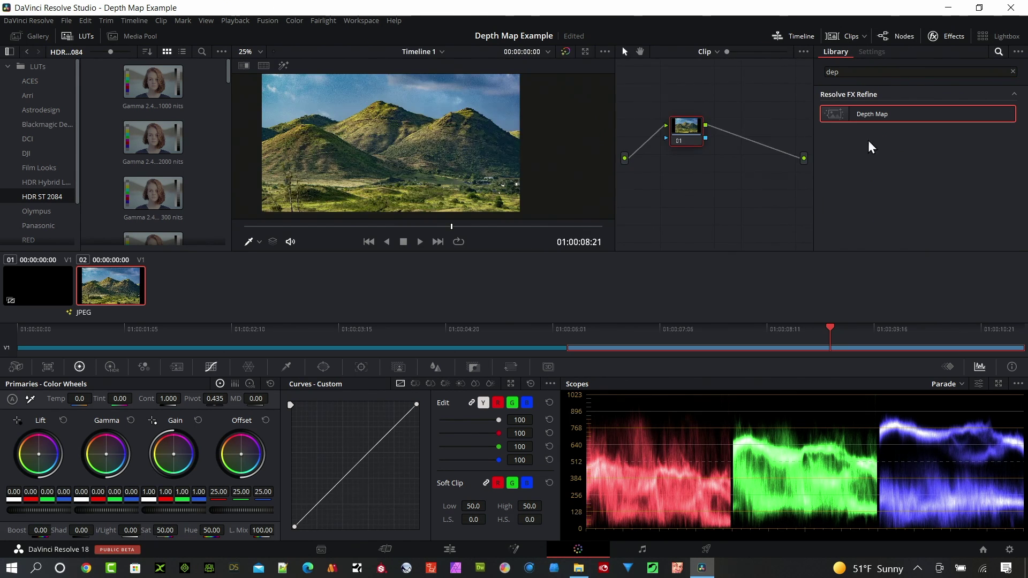
pyautogui.moveTo(884, 118); pyautogui.dragTo(749, 149)
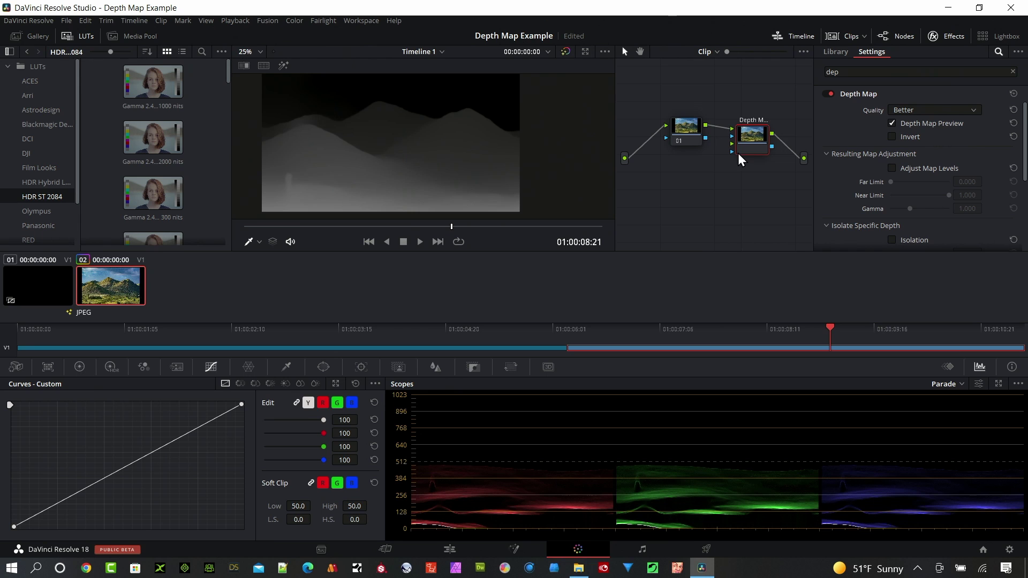